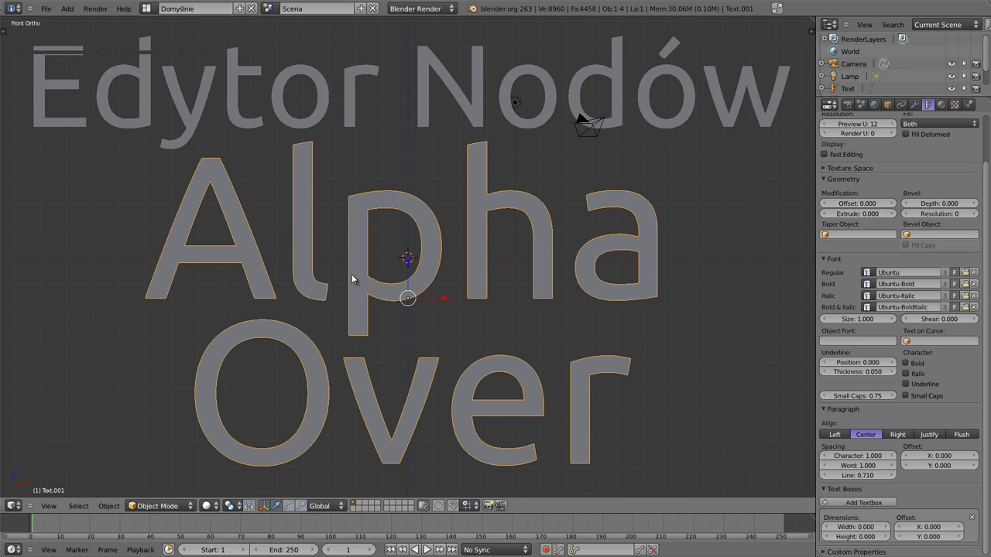
# Switch the main area from the 3D view to the compositing Node Editor with Shift+F3.
pyautogui.hotkey('shift', 'F3')
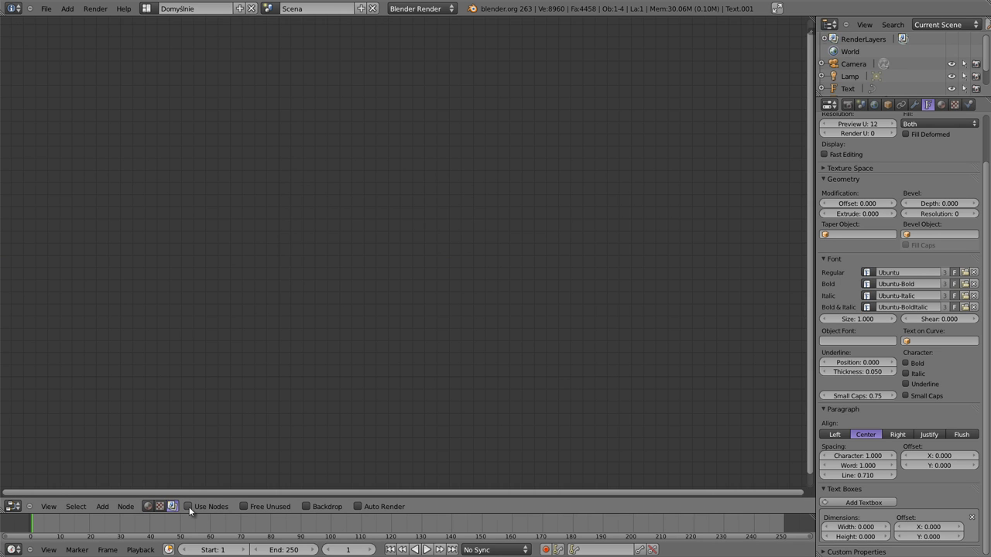
# Enable Use Nodes, delete the default Render Layers and Composite nodes, and add an AlphaOver node.
pyautogui.click(188, 507)
pyautogui.press('x')
pyautogui.hotkey('shift', 'a')
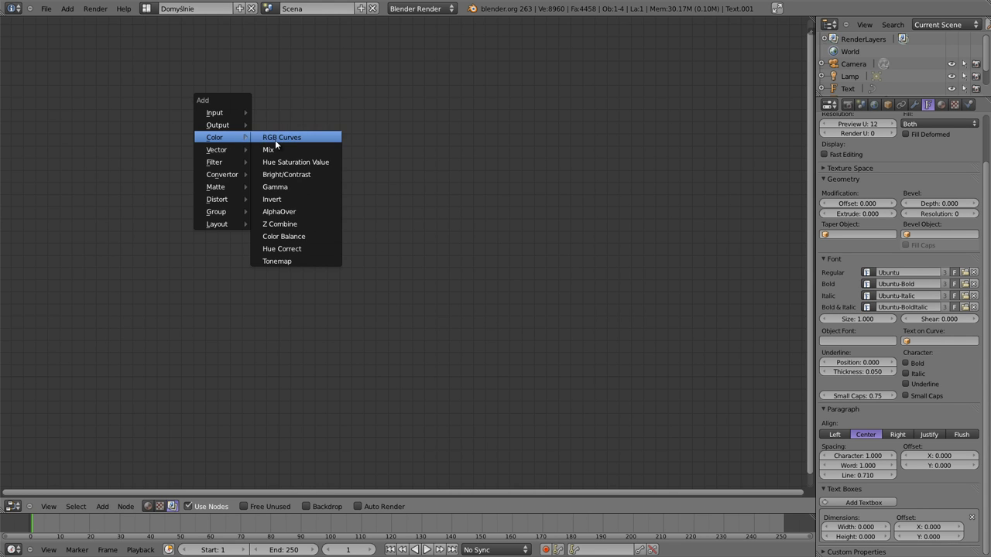
pyautogui.click(299, 213)
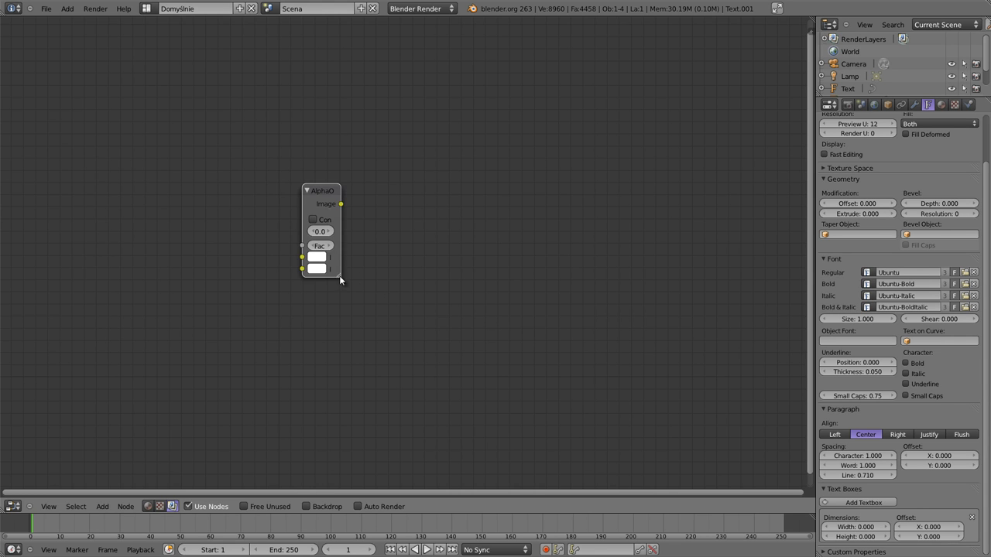
# Zoom in on the AlphaOver node in the compositing grid.
pyautogui.moveTo(365, 262)
pyautogui.keyDown('ctrl'); pyautogui.mouseDown(button='middle')
pyautogui.moveTo(472, 227)
pyautogui.moveTo(427, 210)
pyautogui.mouseUp(button='middle'); pyautogui.keyUp('ctrl')
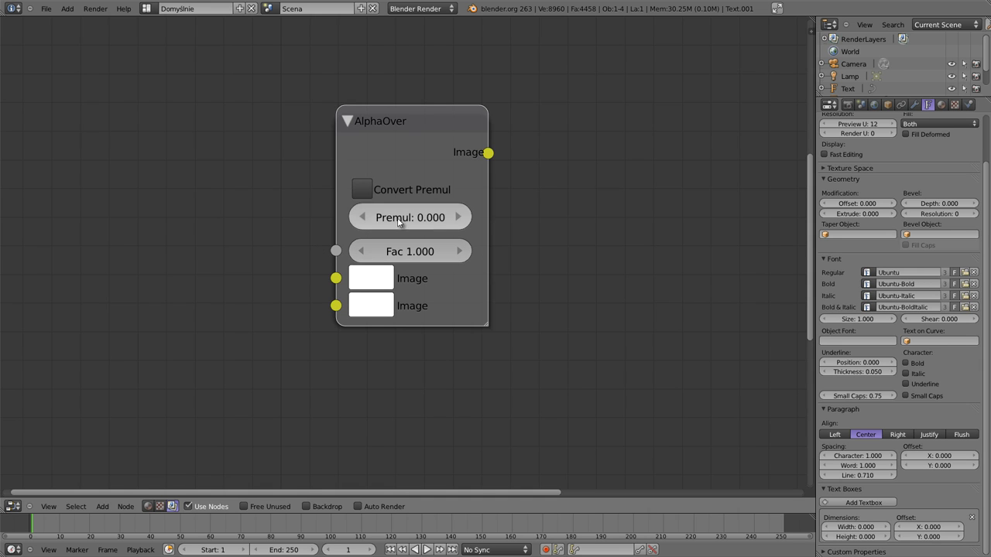
pyautogui.scroll(-2, 409, 297)
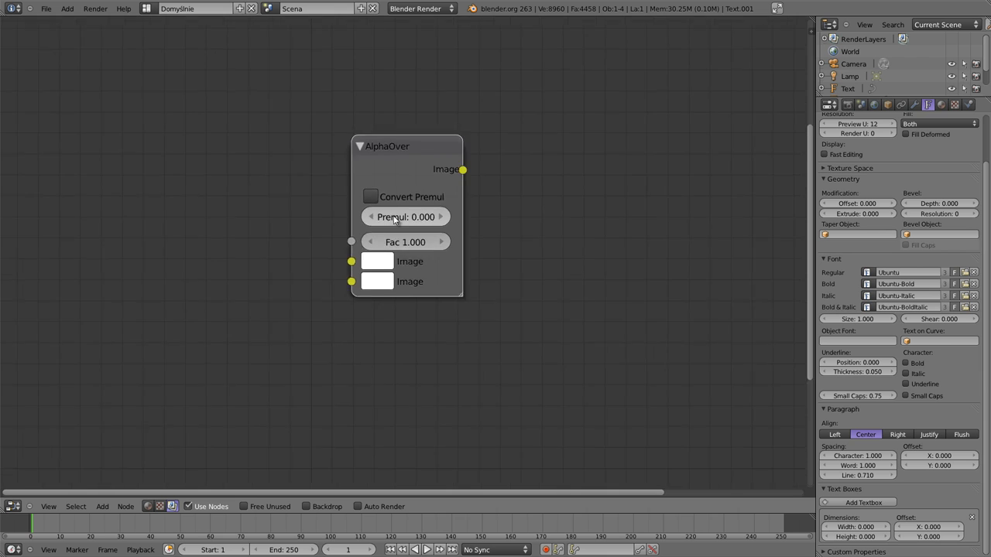
pyautogui.scroll(-2, 418, 278)
pyautogui.scroll(1, 421, 268)
pyautogui.hotkey('shift', 'a')
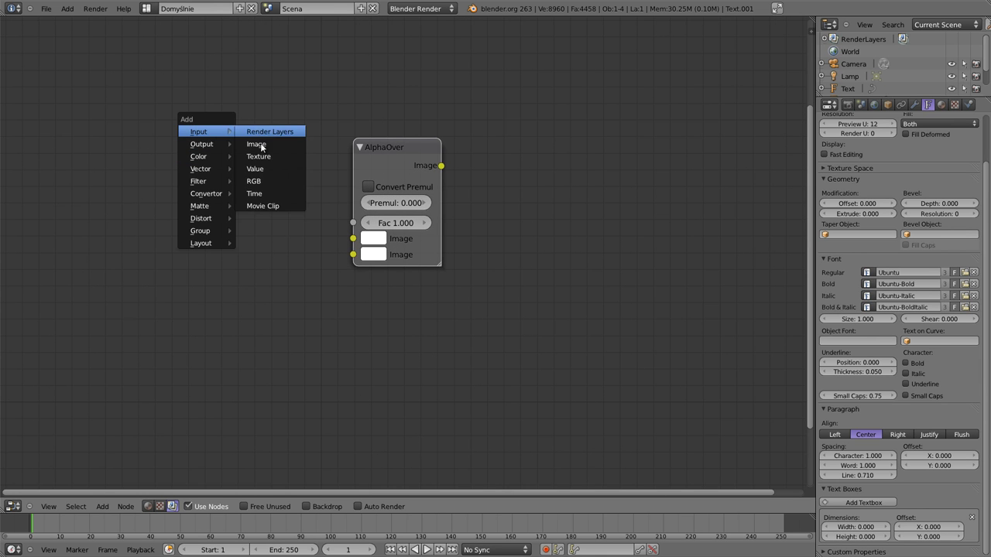
# Add an Image input node loaded with powerpoint_dark.png from the home folder.
pyautogui.click(262, 144)
pyautogui.moveTo(290, 111); pyautogui.dragTo(217, 101)
pyautogui.click(240, 199)
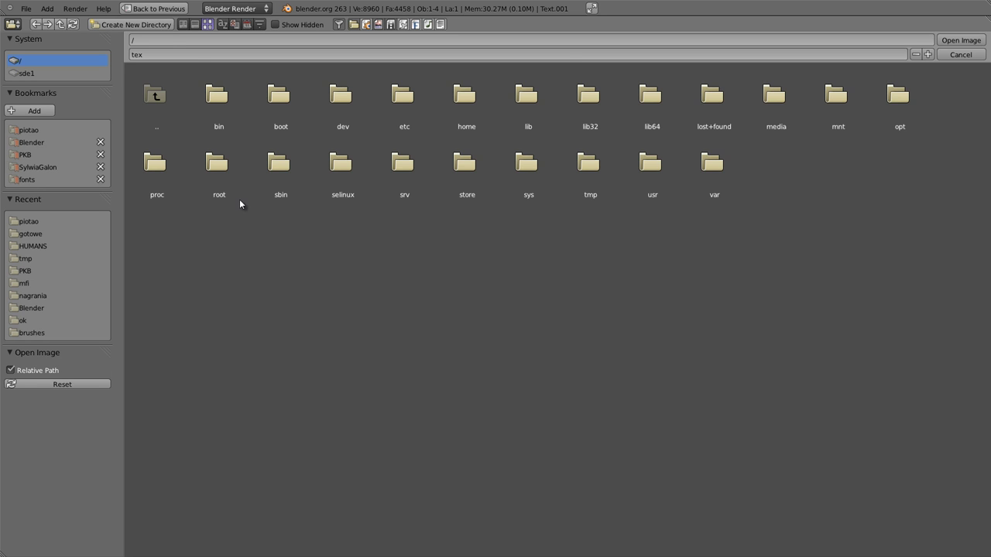
pyautogui.click(29, 130)
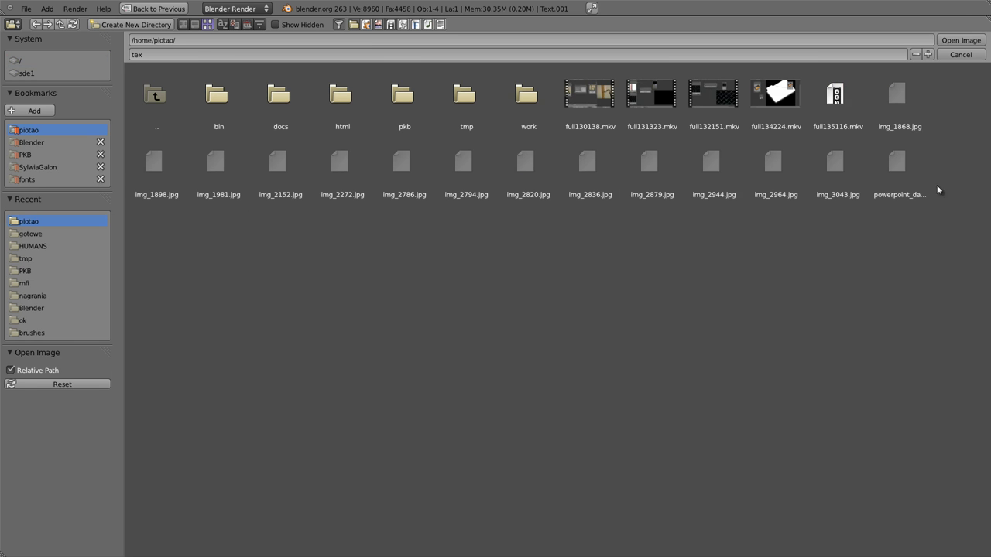
pyautogui.click(898, 164)
pyautogui.click(968, 43)
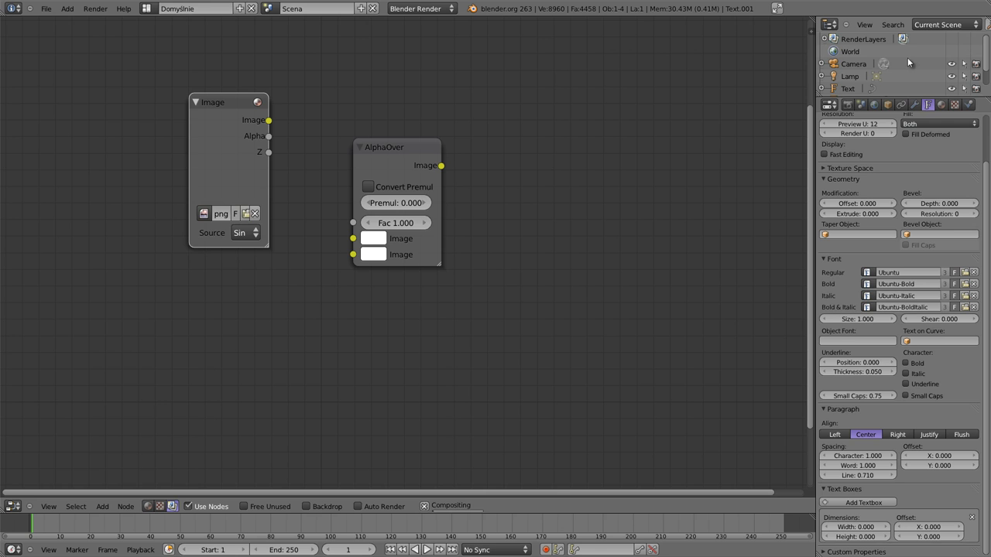
# Enlarge the Image node, rearrange the nodes, and preview the image in a linked Viewer.
pyautogui.moveTo(153, 96); pyautogui.dragTo(92, 77)
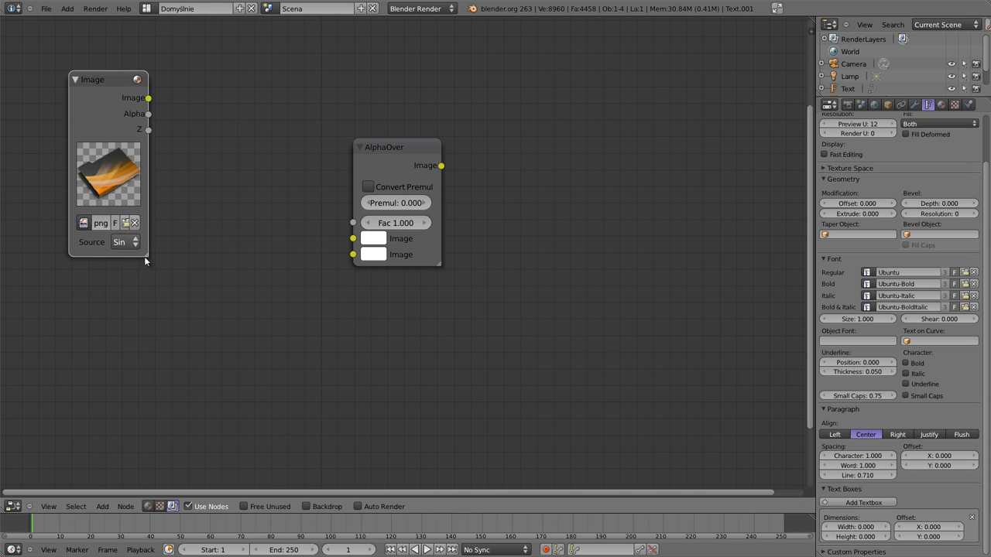
pyautogui.moveTo(145, 256); pyautogui.dragTo(218, 284)
pyautogui.moveTo(406, 152)
pyautogui.mouseDown()
pyautogui.moveTo(368, 151)
pyautogui.moveTo(565, 202)
pyautogui.mouseUp()
pyautogui.keyDown('ctrl'); pyautogui.keyDown('shift'); pyautogui.click(123, 76); pyautogui.keyUp('shift'); pyautogui.keyUp('ctrl')
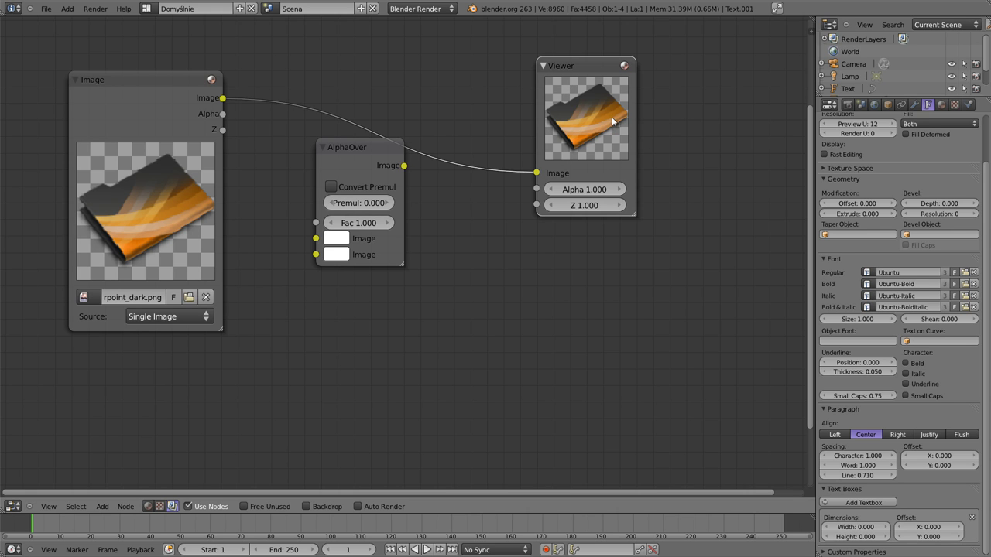
# Show the viewer result as an enlarged backdrop and maximize the node editor.
pyautogui.moveTo(608, 119); pyautogui.dragTo(662, 104)
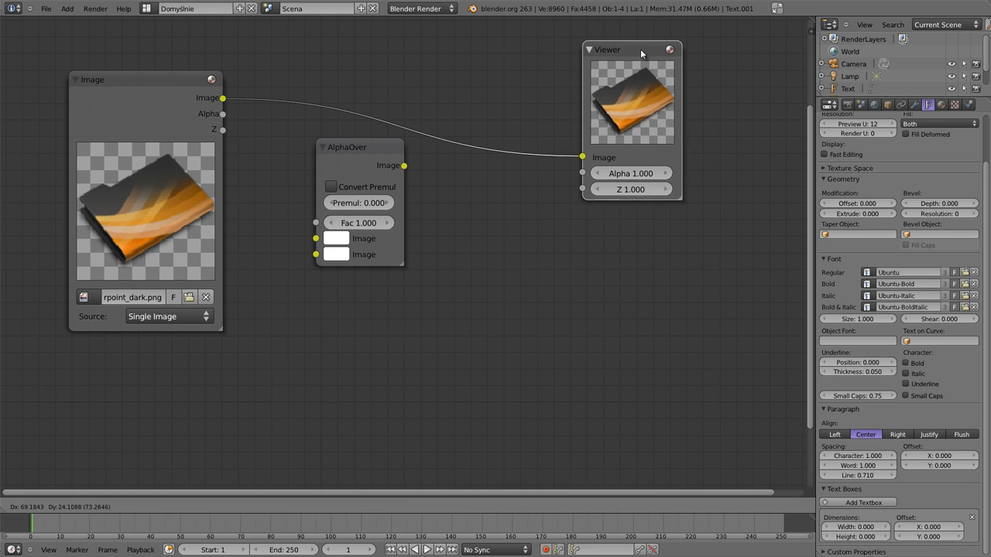
pyautogui.click(307, 507)
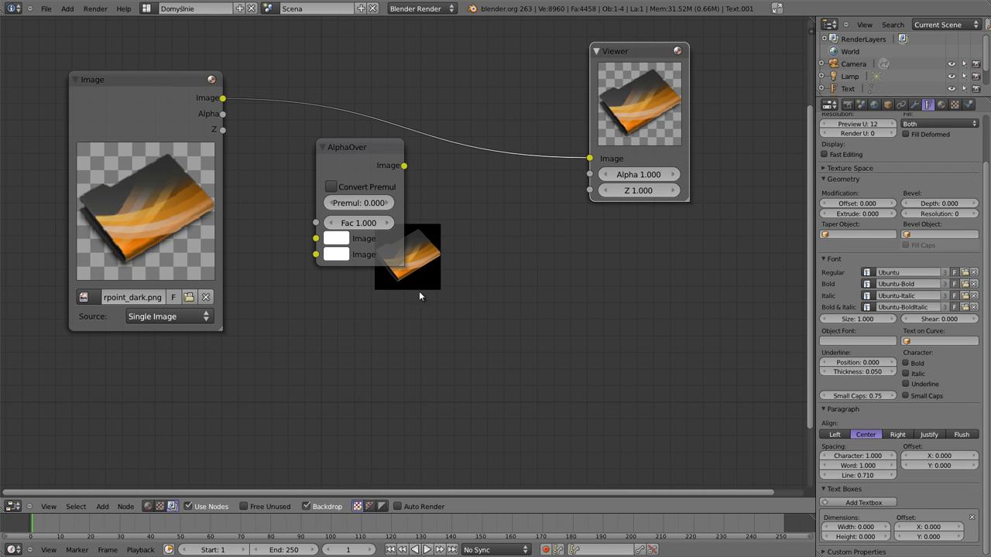
pyautogui.hotkey('alt', 'v')
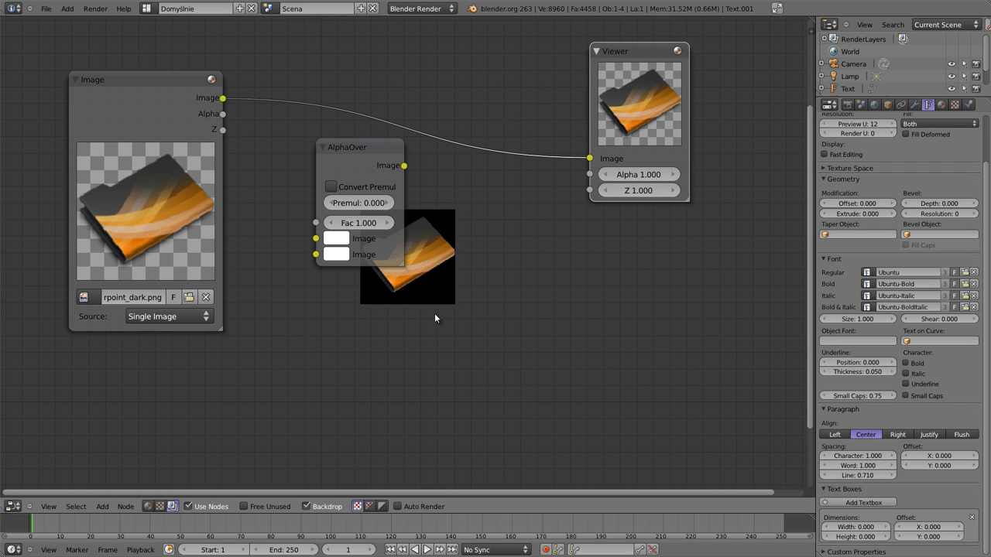
pyautogui.hotkey('alt', 'v')
pyautogui.hotkey('alt', 'v')
pyautogui.hotkey('alt', 'v')
pyautogui.moveTo(457, 305)
pyautogui.keyDown('alt'); pyautogui.mouseDown(button='middle')
pyautogui.moveTo(646, 354)
pyautogui.moveTo(655, 339)
pyautogui.moveTo(679, 348)
pyautogui.mouseUp(button='middle'); pyautogui.keyUp('alt')
pyautogui.hotkey('ctrl', 'Up')
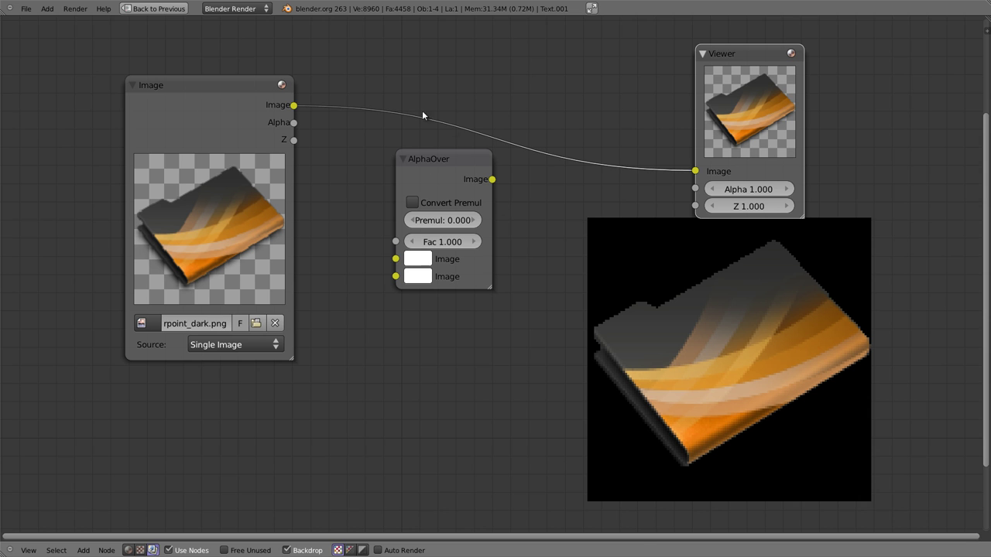
# Rearrange the Image, AlphaOver and Viewer nodes and link the image's Alpha output to the Viewer.
pyautogui.moveTo(423, 115); pyautogui.dragTo(388, 102, button='middle')
pyautogui.moveTo(412, 158); pyautogui.dragTo(392, 172)
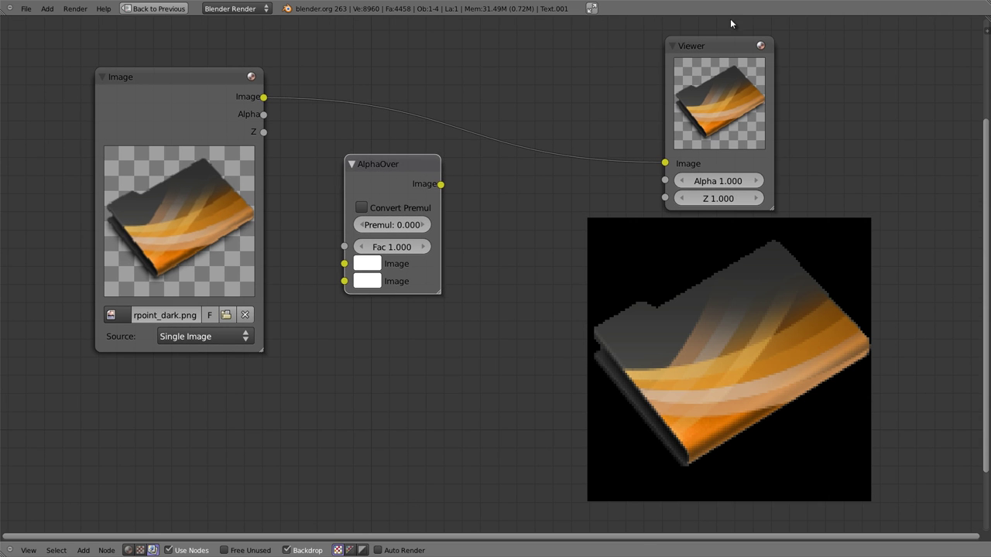
pyautogui.moveTo(728, 50); pyautogui.dragTo(762, 41)
pyautogui.moveTo(381, 164); pyautogui.dragTo(342, 306)
pyautogui.moveTo(202, 79); pyautogui.dragTo(165, 61)
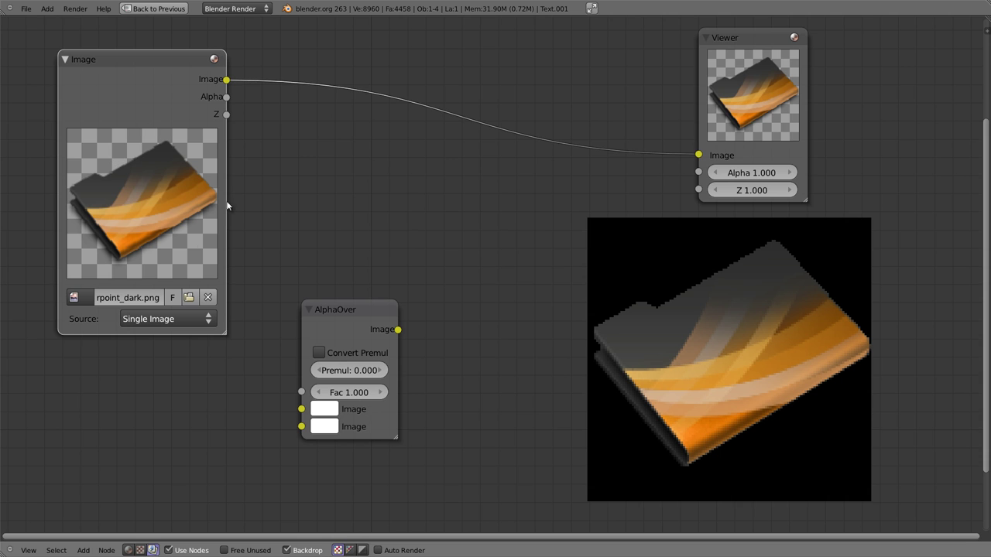
pyautogui.moveTo(226, 97); pyautogui.dragTo(698, 155)
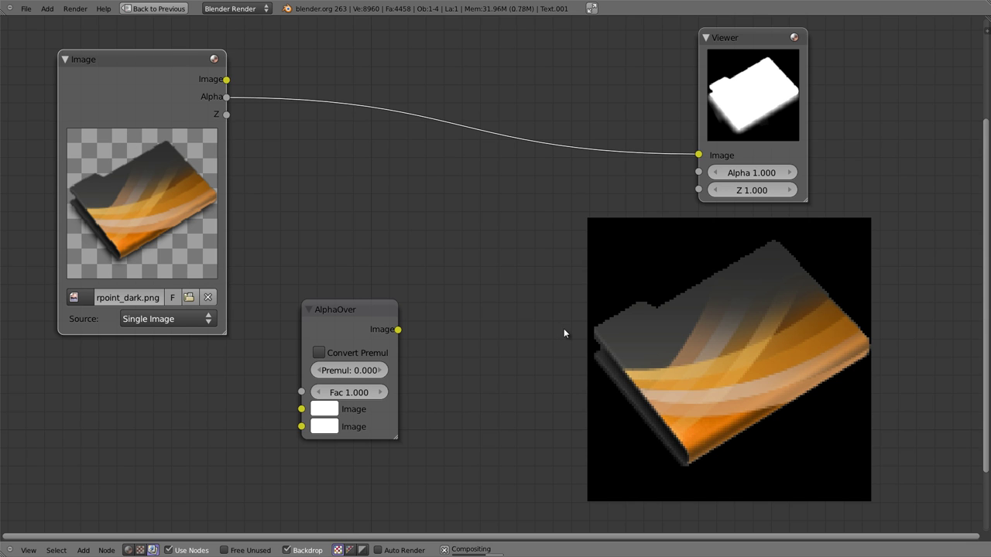
# Shift the Image node up-left, the Viewer right, and AlphaOver down-left.
pyautogui.moveTo(163, 58); pyautogui.dragTo(141, 49)
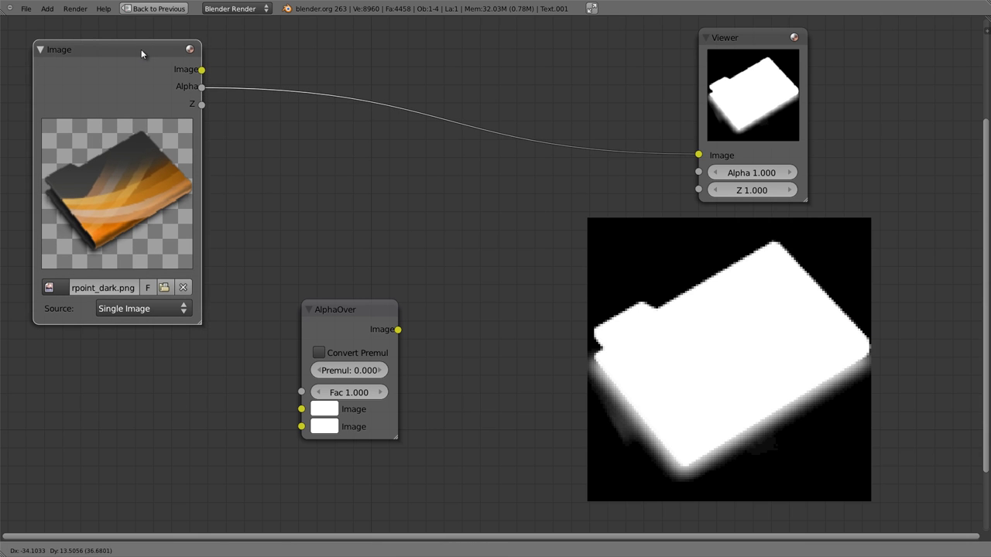
pyautogui.moveTo(764, 44); pyautogui.dragTo(799, 46)
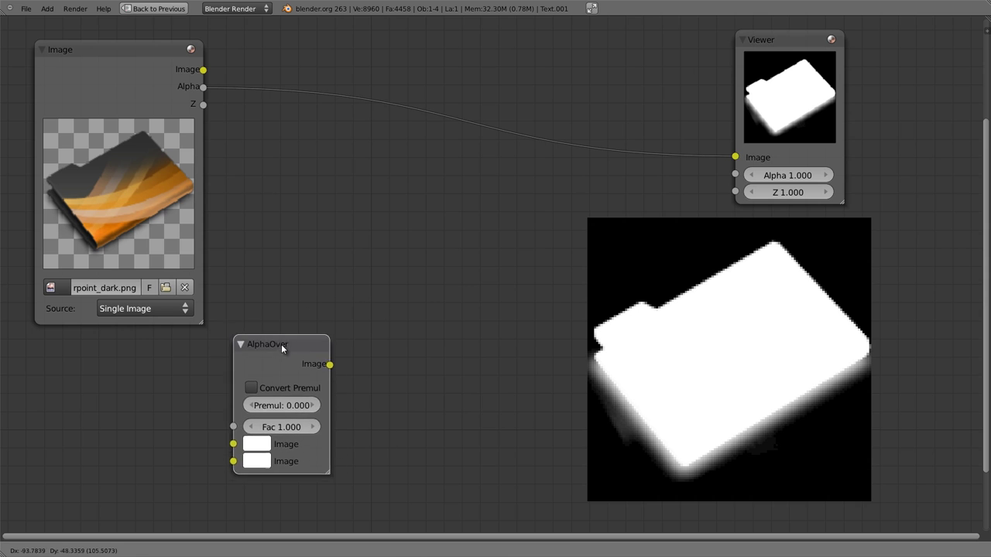
pyautogui.moveTo(343, 331); pyautogui.dragTo(312, 335)
# Drop a Mix node onto the Alpha-to-Viewer link and move it up and right.
pyautogui.hotkey('shift', 'a')
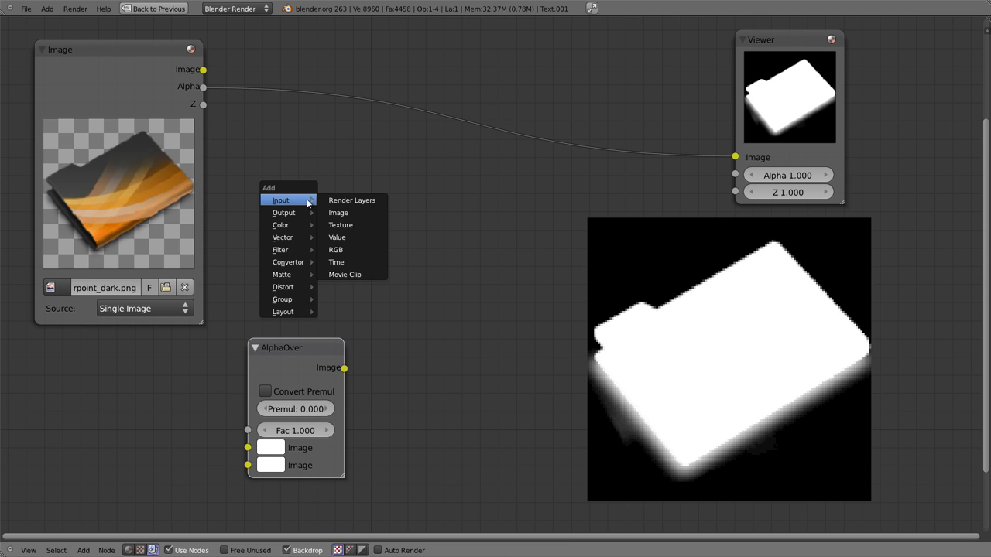
pyautogui.click(346, 239)
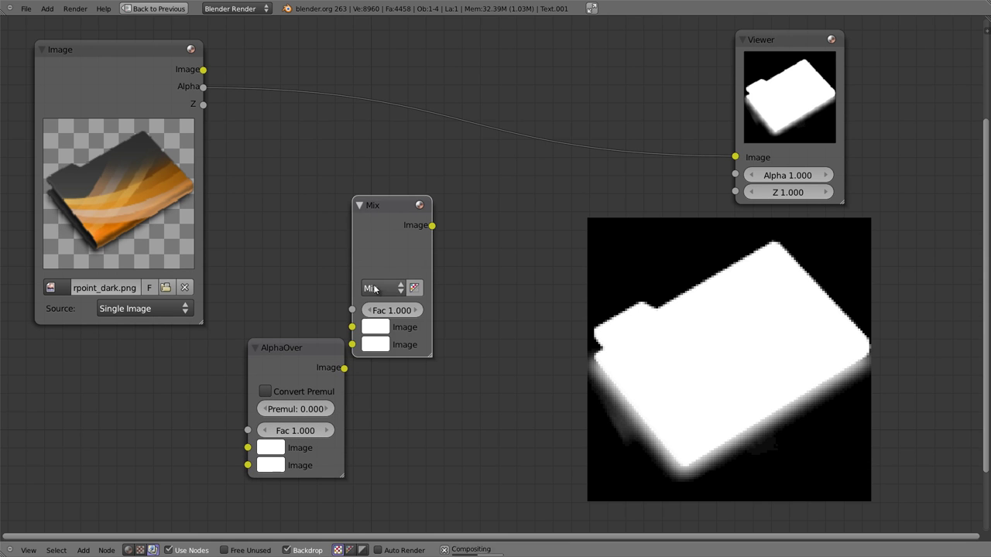
pyautogui.click(438, 165)
pyautogui.moveTo(462, 83)
pyautogui.mouseDown()
pyautogui.moveTo(516, 42)
pyautogui.moveTo(487, 54)
pyautogui.mouseUp()
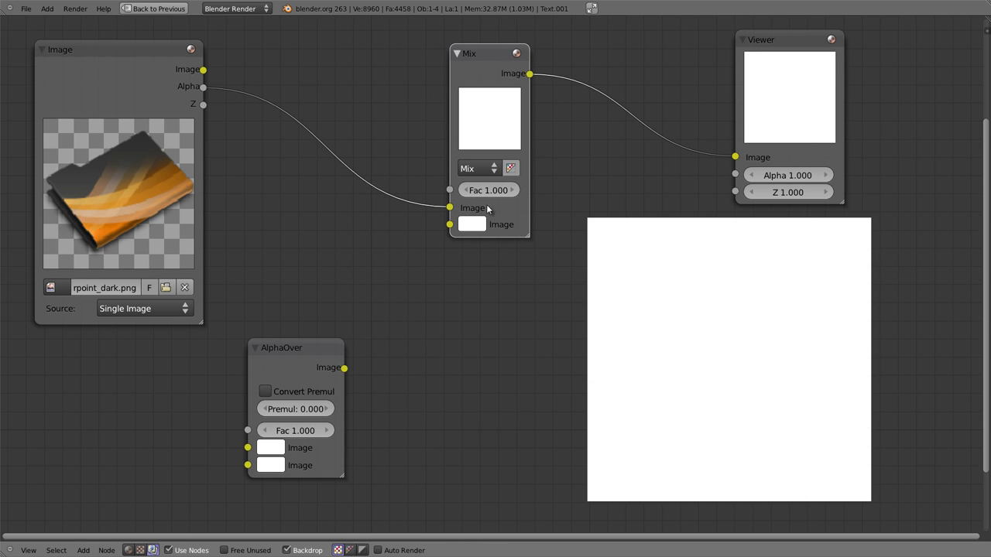
pyautogui.moveTo(496, 53); pyautogui.dragTo(534, 48)
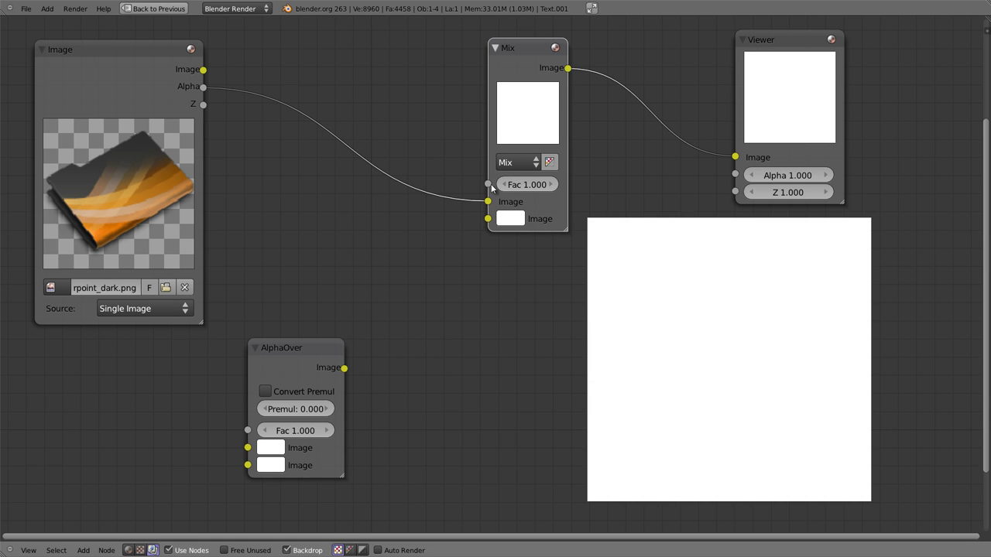
pyautogui.hotkey('shift', 'a')
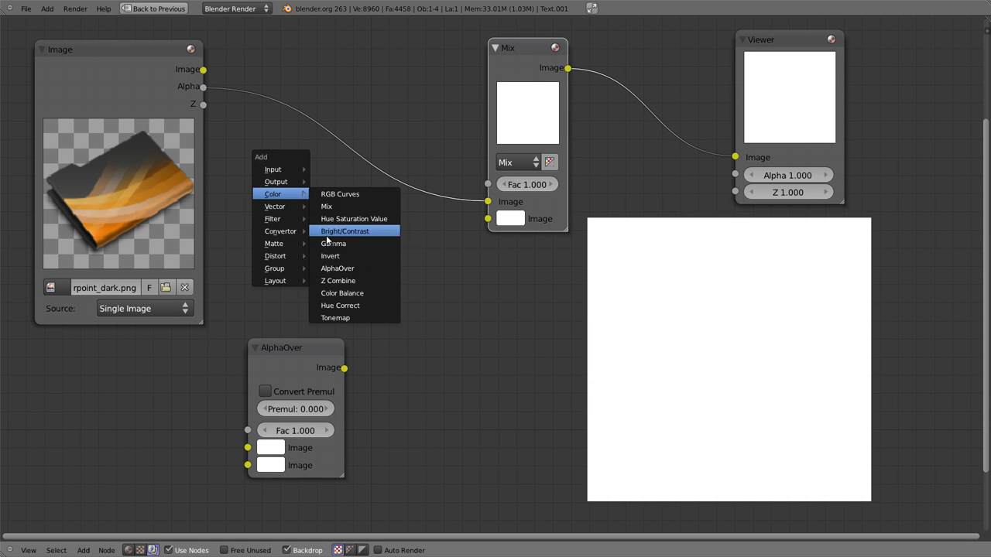
# Add an Invert node fed by the image's Alpha output and preview its result.
pyautogui.moveTo(279, 193)
pyautogui.click(327, 261)
pyautogui.moveTo(328, 262); pyautogui.dragTo(259, 217)
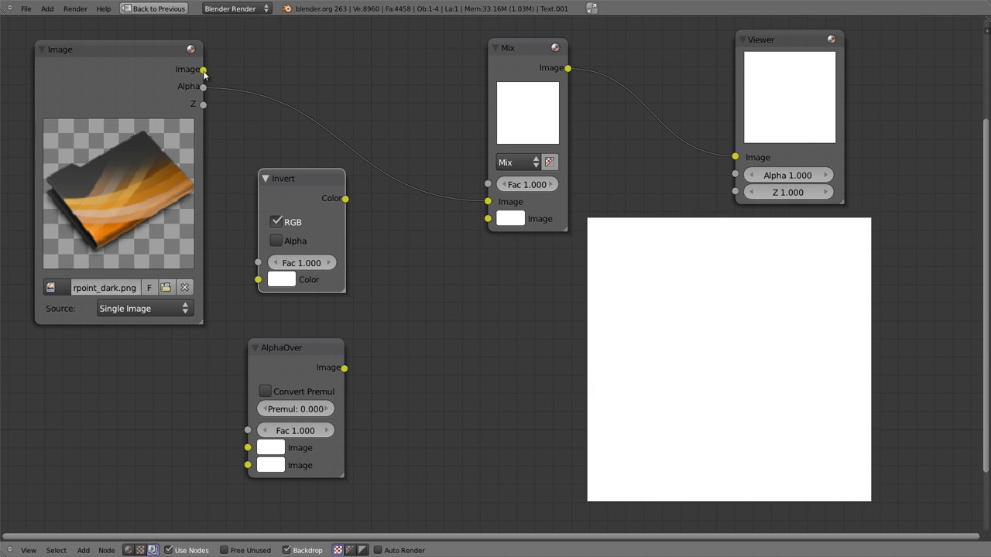
pyautogui.moveTo(202, 86)
pyautogui.mouseDown()
pyautogui.moveTo(219, 232)
pyautogui.moveTo(258, 279)
pyautogui.mouseUp()
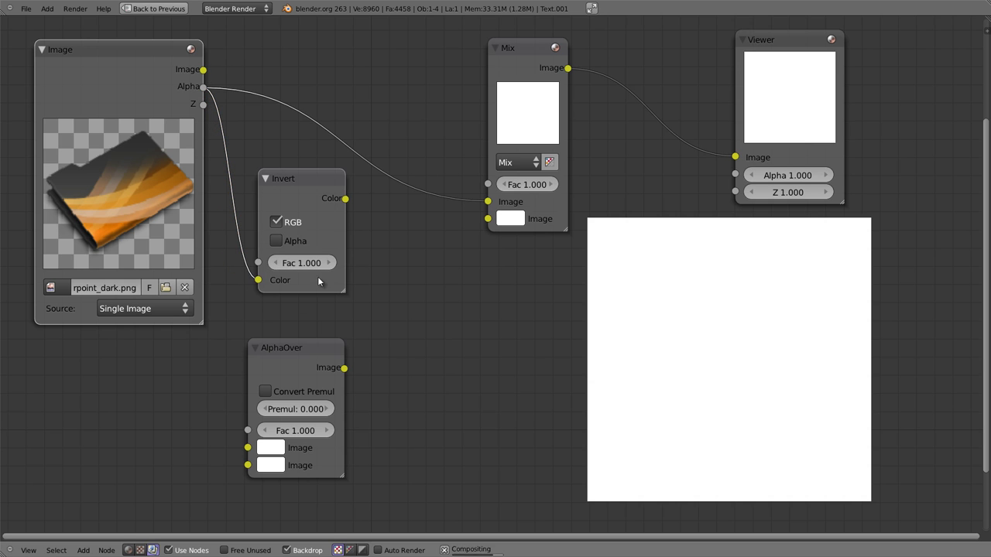
pyautogui.keyDown('ctrl'); pyautogui.keyDown('shift'); pyautogui.click(295, 178); pyautogui.keyUp('shift'); pyautogui.keyUp('ctrl')
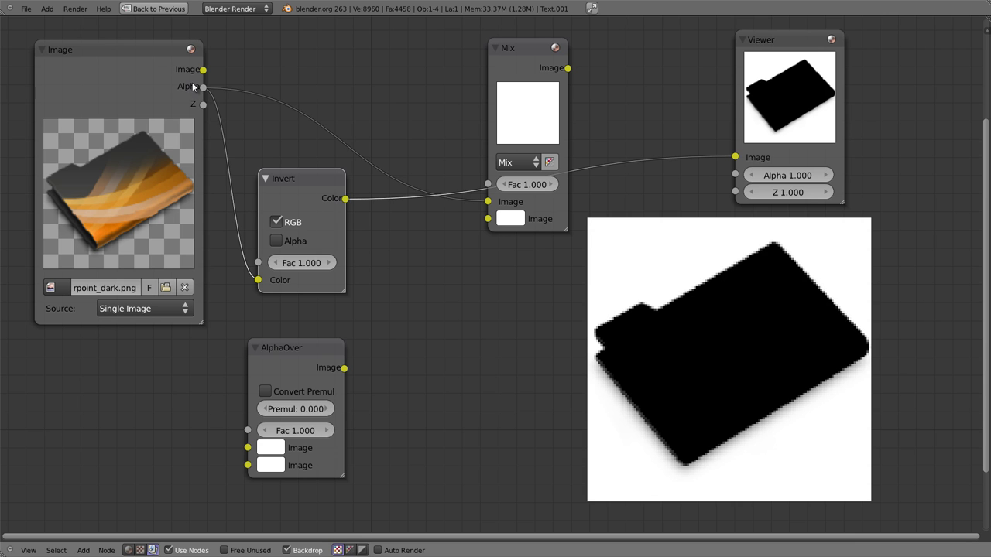
# Feed the alpha and inverted alpha into the Mix node and view the Mix result.
pyautogui.moveTo(203, 87); pyautogui.dragTo(735, 157)
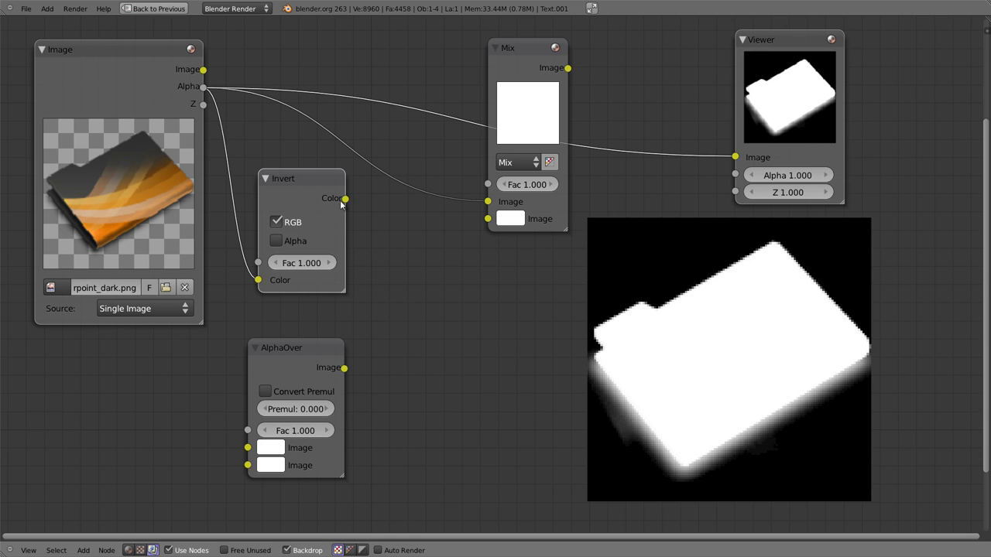
pyautogui.keyDown('ctrl'); pyautogui.keyDown('shift'); pyautogui.click(326, 245); pyautogui.keyUp('shift'); pyautogui.keyUp('ctrl')
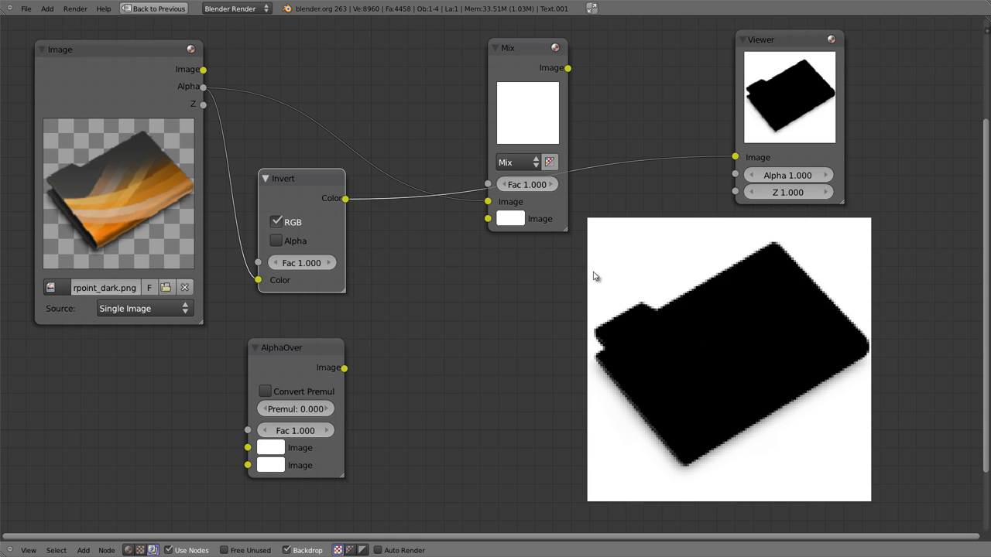
pyautogui.moveTo(345, 199); pyautogui.dragTo(488, 219)
pyautogui.keyDown('ctrl'); pyautogui.keyDown('shift'); pyautogui.click(562, 99); pyautogui.keyUp('shift'); pyautogui.keyUp('ctrl')
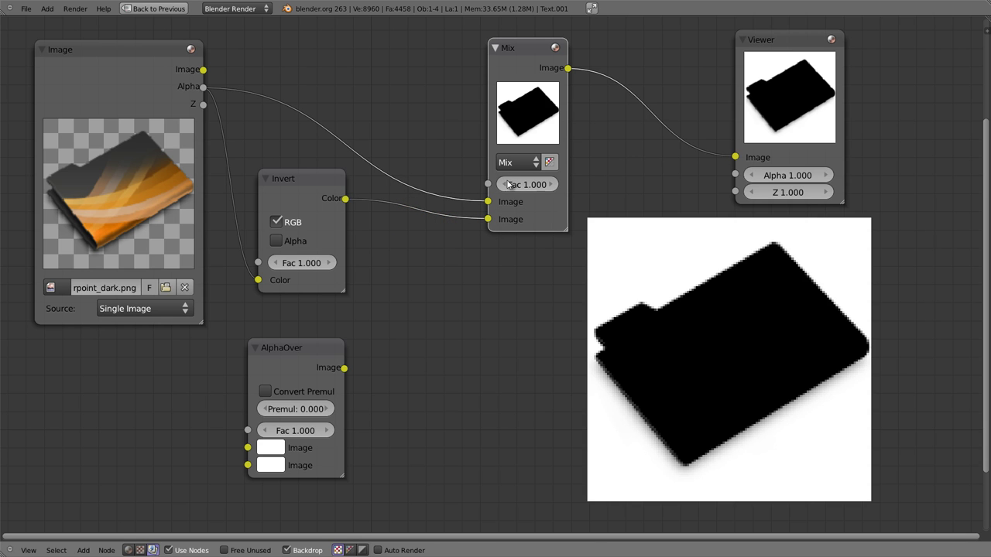
# Switch the Mix blend type to Add and lower its Fac to 0.500.
pyautogui.click(512, 163)
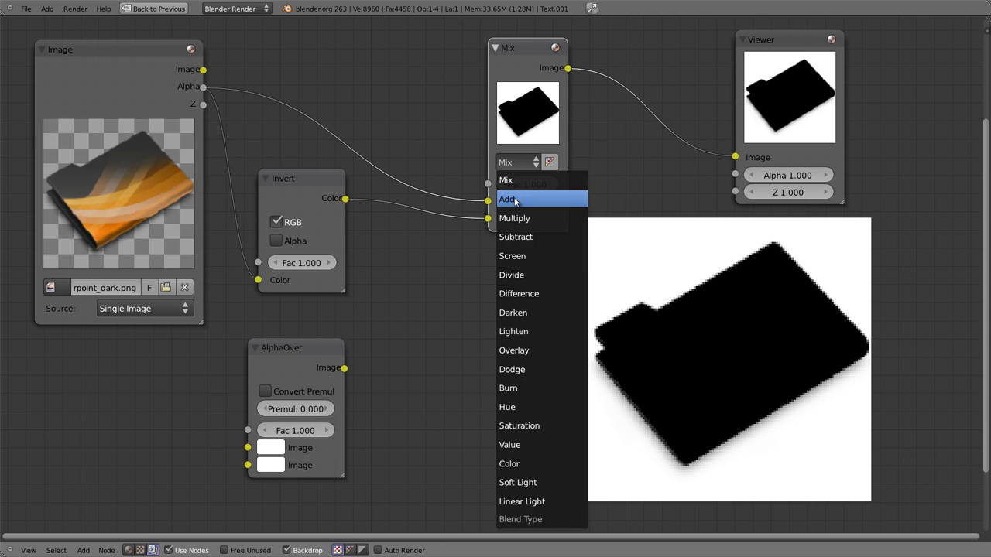
pyautogui.click(515, 200)
pyautogui.click(504, 185)
pyautogui.click(504, 185)
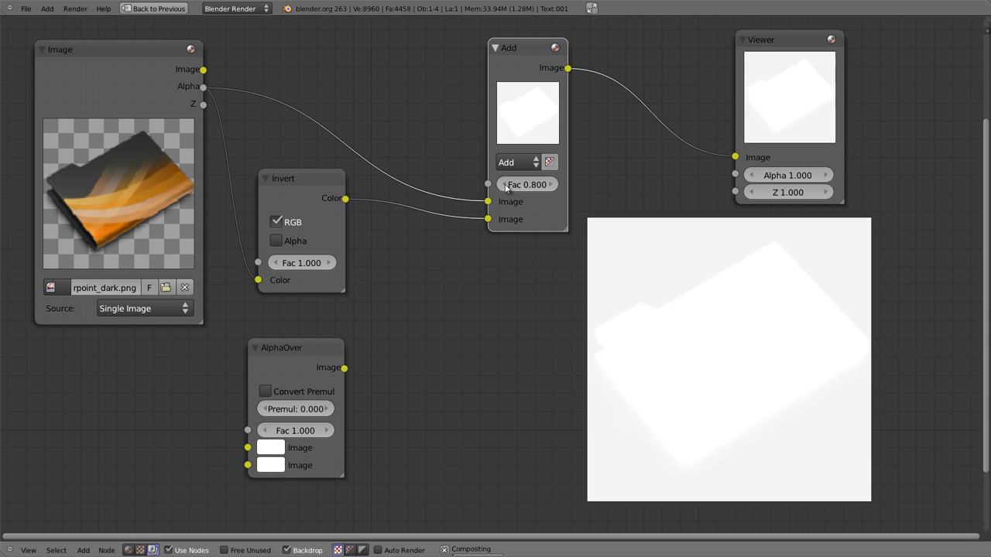
pyautogui.click(504, 185)
pyautogui.click(504, 185)
pyautogui.click(504, 185)
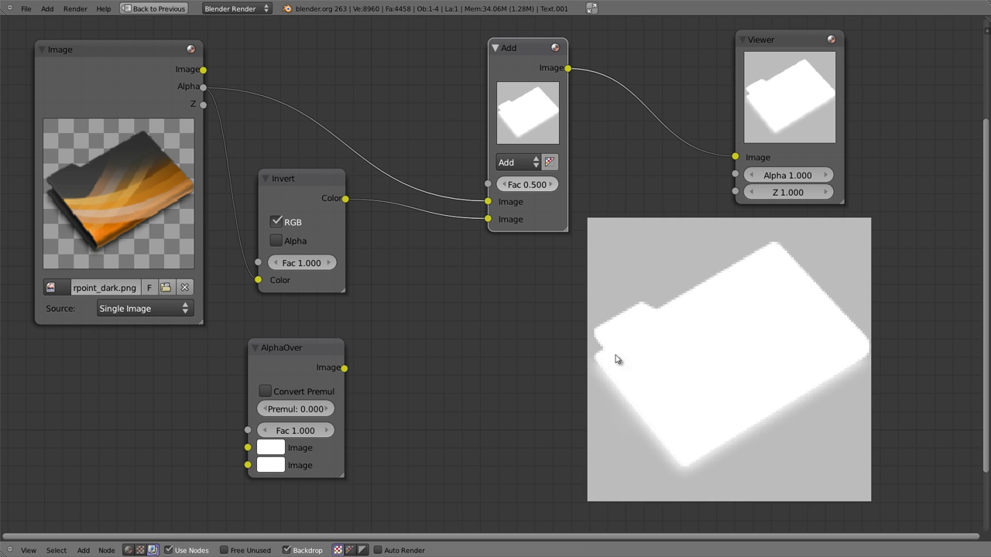
# Try the Screen and Multiply blends, swap the inputs, and return to Add.
pyautogui.click(515, 165)
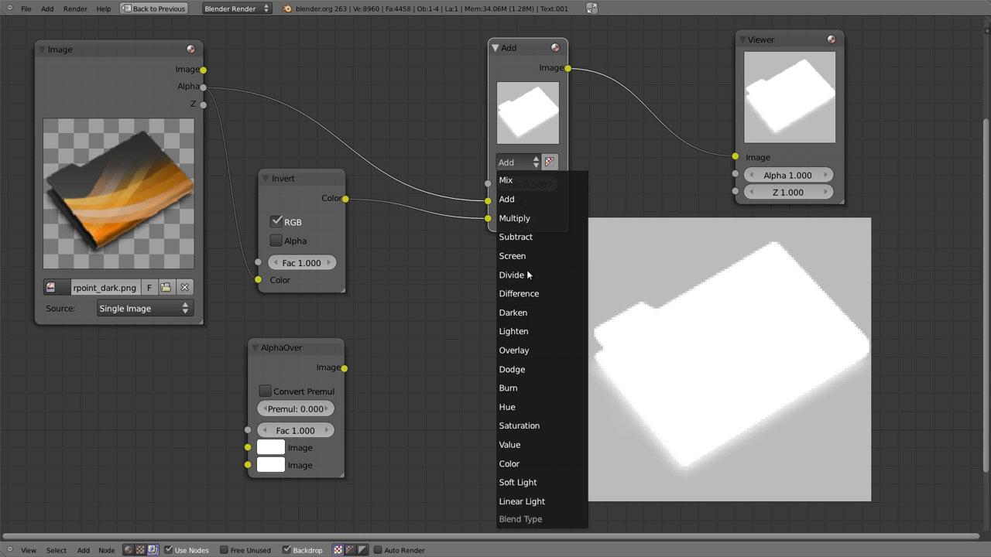
pyautogui.click(512, 256)
pyautogui.click(516, 163)
pyautogui.click(525, 218)
pyautogui.moveTo(489, 202); pyautogui.dragTo(491, 219)
pyautogui.click(520, 162)
pyautogui.click(519, 201)
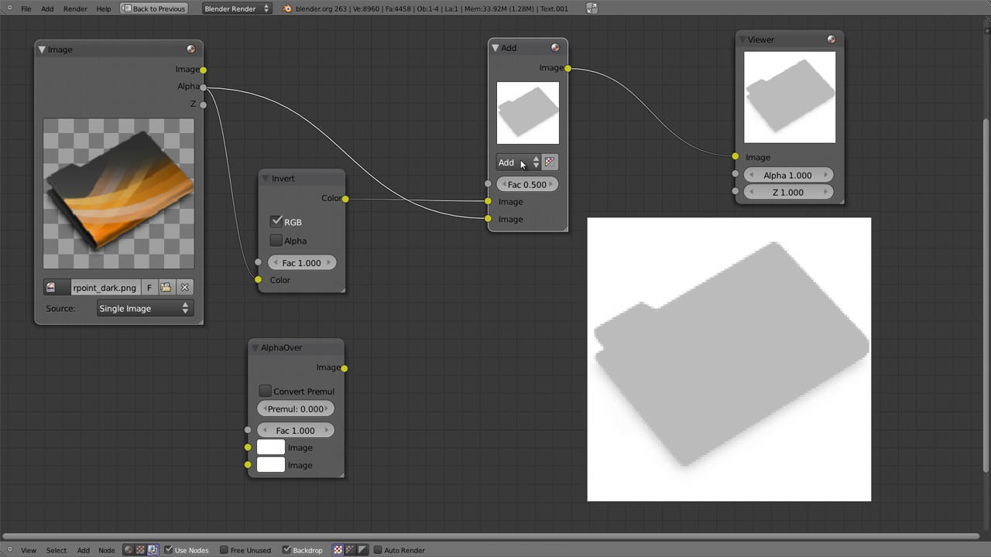
# Set the blend to Screen, then delete the Mix node and raise the Invert node slightly.
pyautogui.click(522, 163)
pyautogui.click(521, 255)
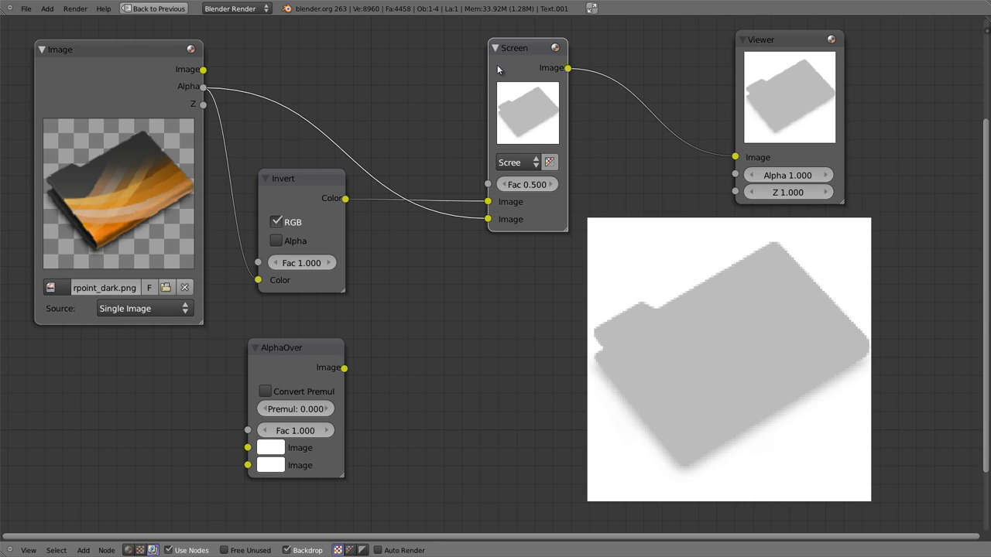
pyautogui.moveTo(530, 45); pyautogui.dragTo(546, 36)
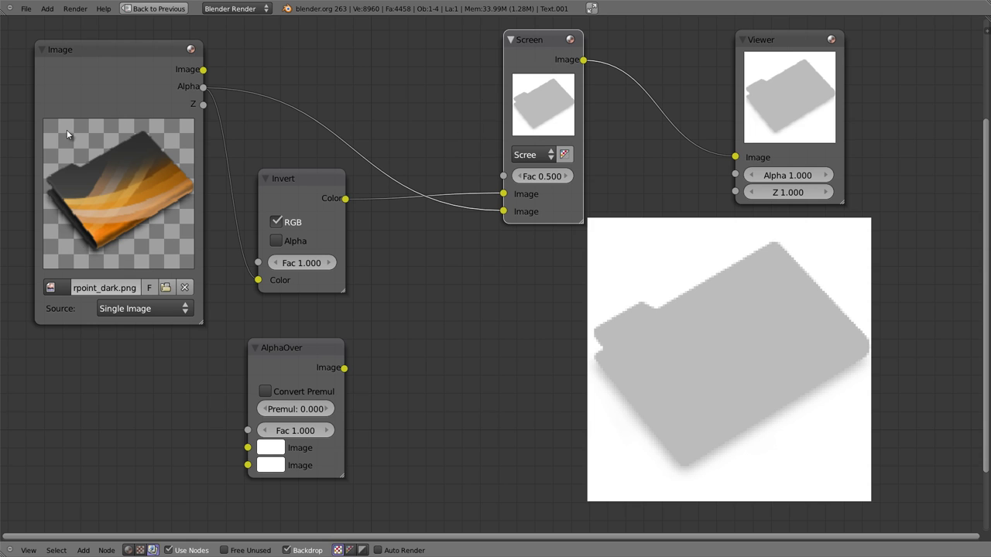
pyautogui.press('x')
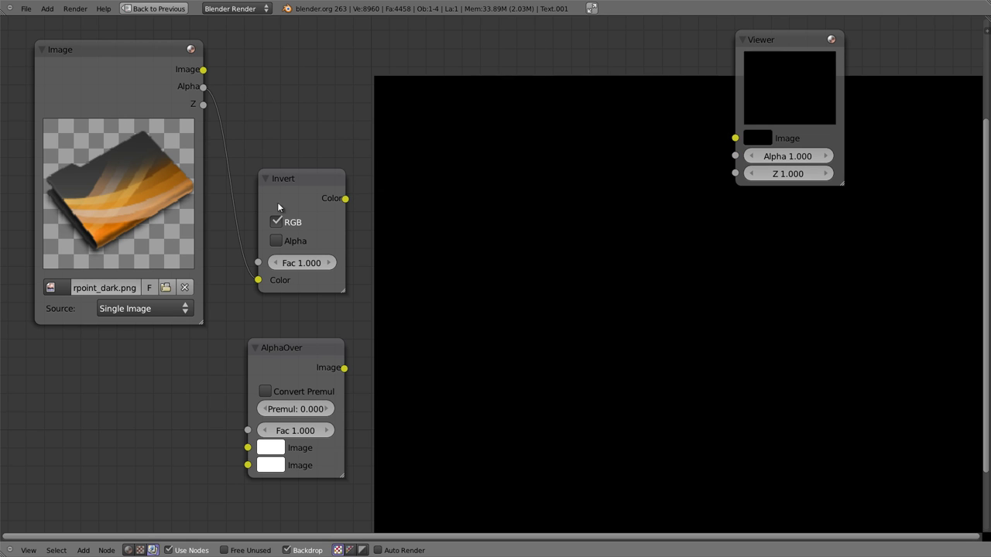
pyautogui.moveTo(294, 172); pyautogui.dragTo(288, 154)
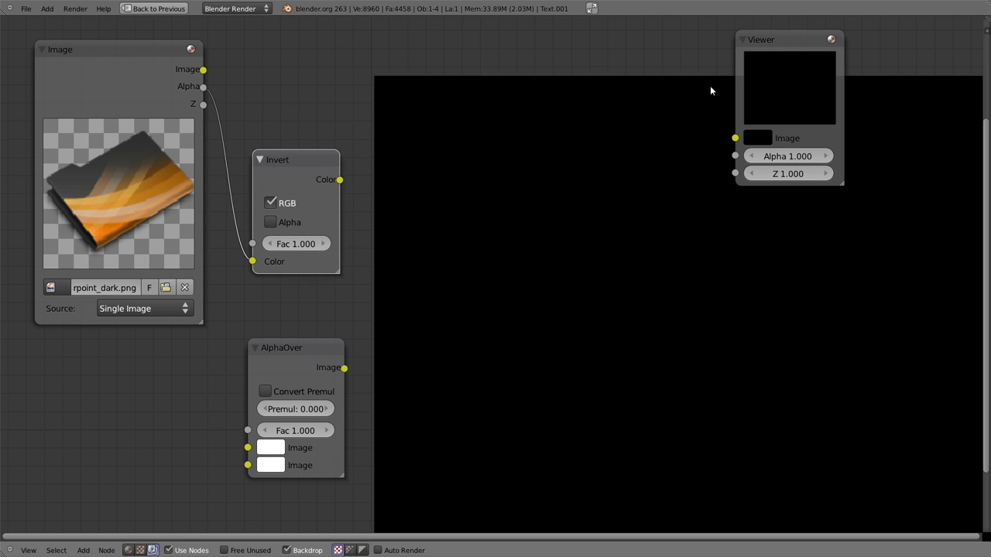
pyautogui.click(776, 44)
# Duplicate the Viewer, link the Image colour output to the copy, and collapse it.
pyautogui.hotkey('shift', 'd')
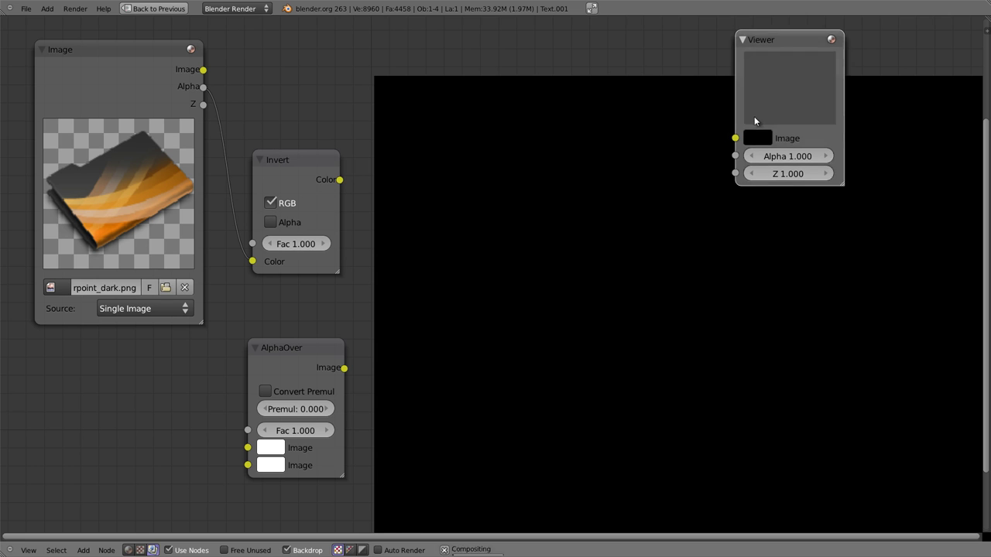
pyautogui.click(294, 121)
pyautogui.moveTo(369, 187); pyautogui.dragTo(309, 136)
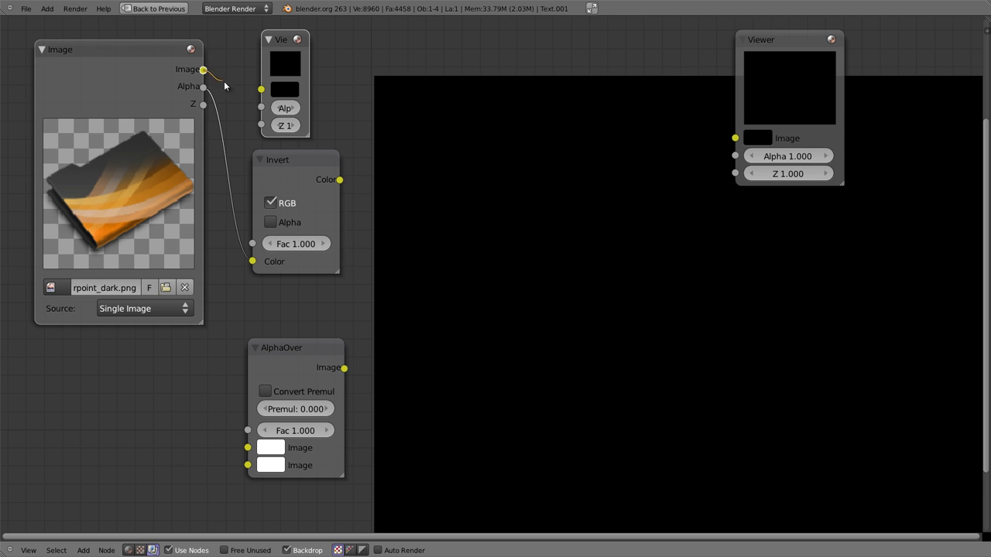
pyautogui.moveTo(203, 70); pyautogui.dragTo(262, 96)
pyautogui.moveTo(794, 46); pyautogui.dragTo(472, 46)
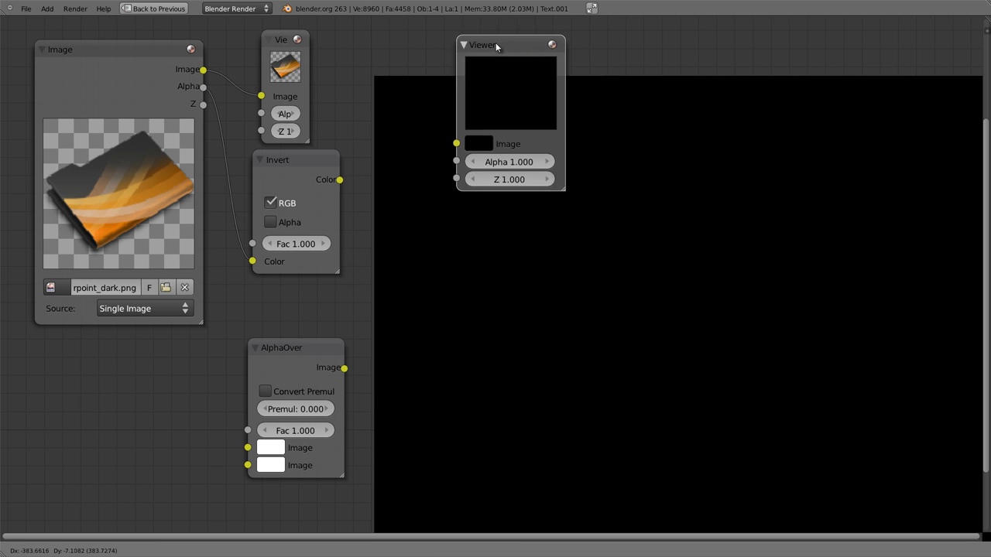
pyautogui.click(282, 37)
pyautogui.press('h')
pyautogui.moveTo(287, 39); pyautogui.dragTo(344, 49)
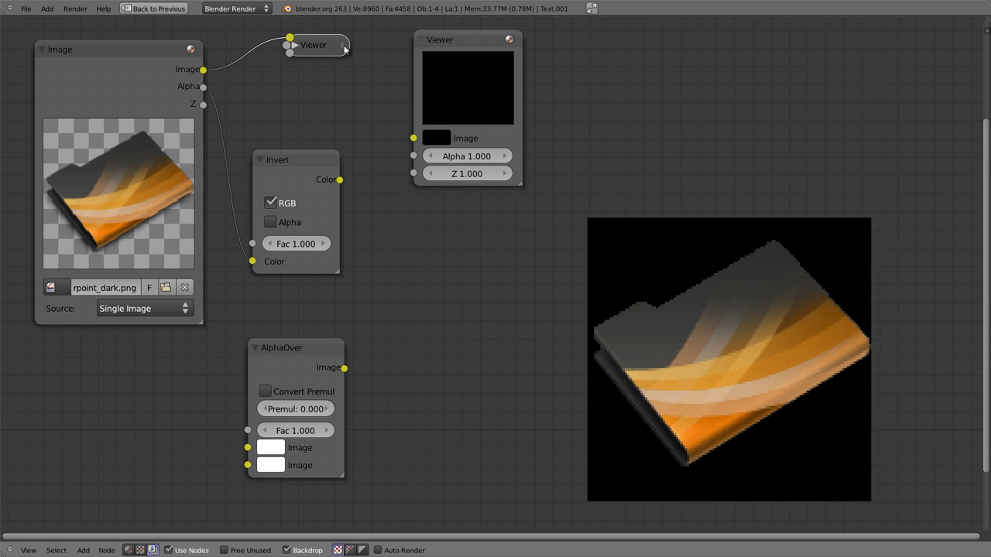
# Link the Alpha output to the other Viewer, collapse it, and toggle between both previews.
pyautogui.moveTo(203, 87)
pyautogui.mouseDown()
pyautogui.moveTo(354, 141)
pyautogui.moveTo(414, 138)
pyautogui.mouseUp()
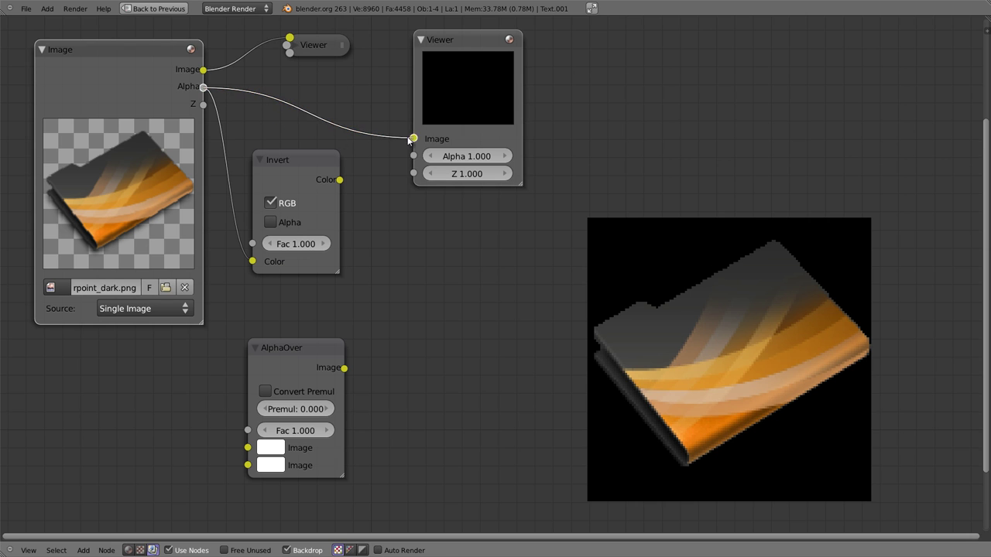
pyautogui.click(436, 44)
pyautogui.press('h')
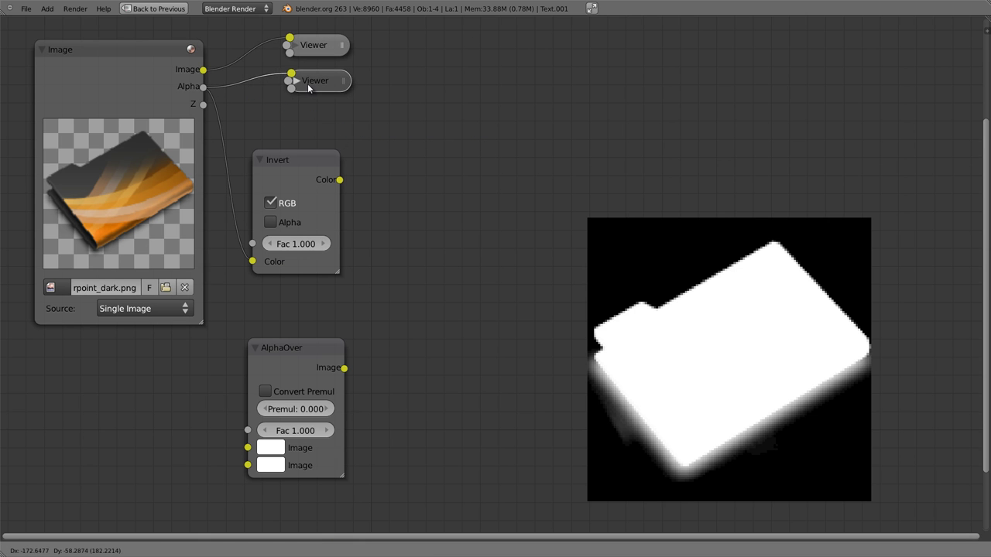
pyautogui.moveTo(312, 85); pyautogui.dragTo(307, 82)
pyautogui.click(322, 52)
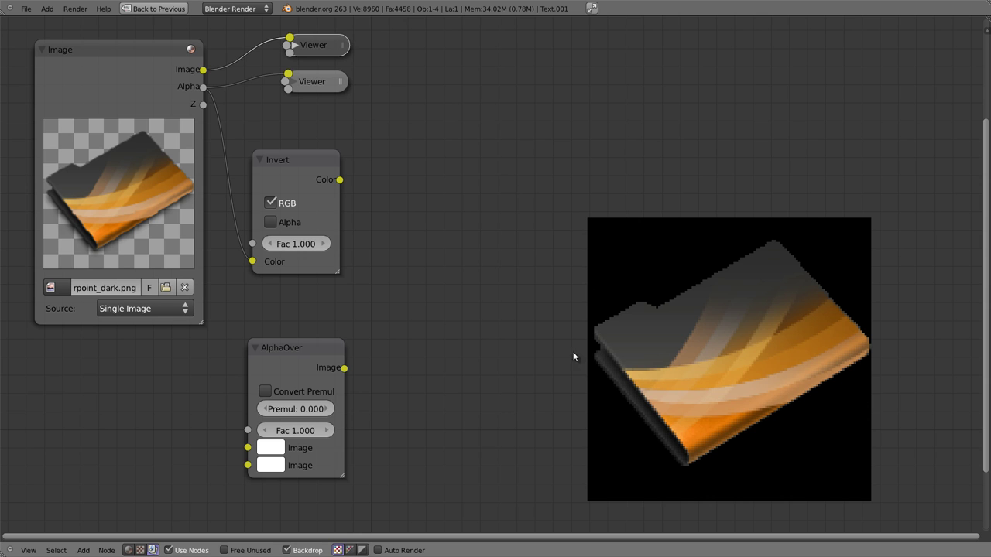
pyautogui.click(321, 83)
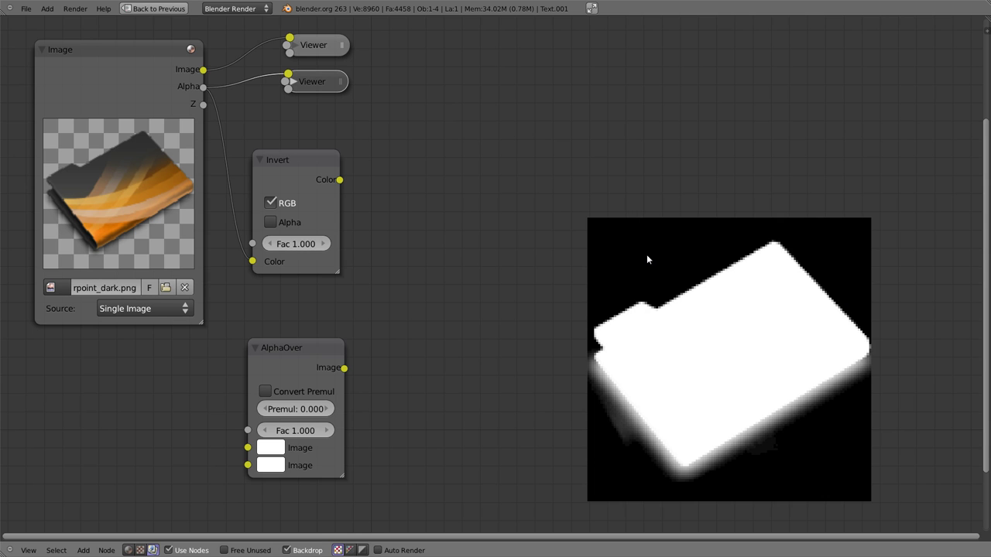
# Duplicate a third Viewer beside the Invert node and link Invert's output to it.
pyautogui.hotkey('shift', 'd')
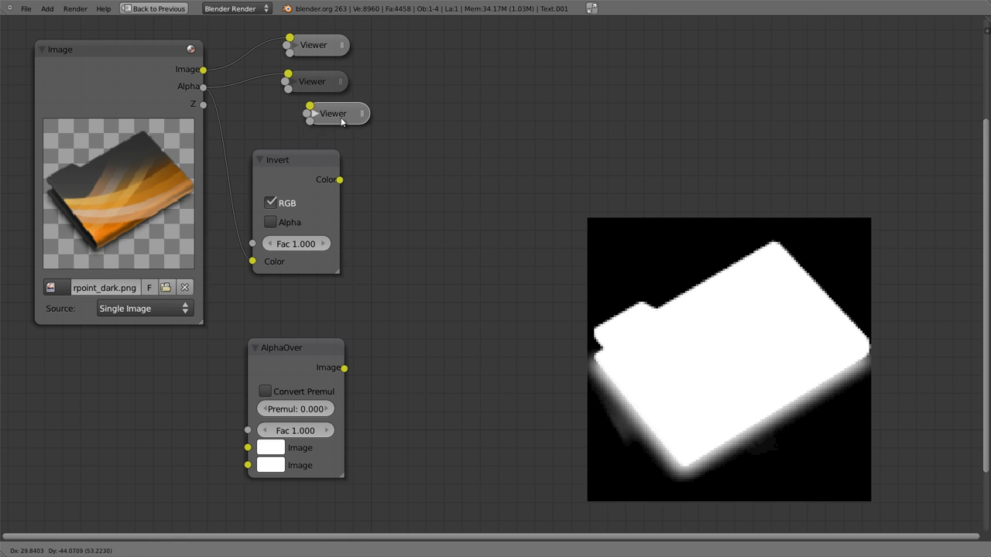
pyautogui.click(324, 119)
pyautogui.press('g')
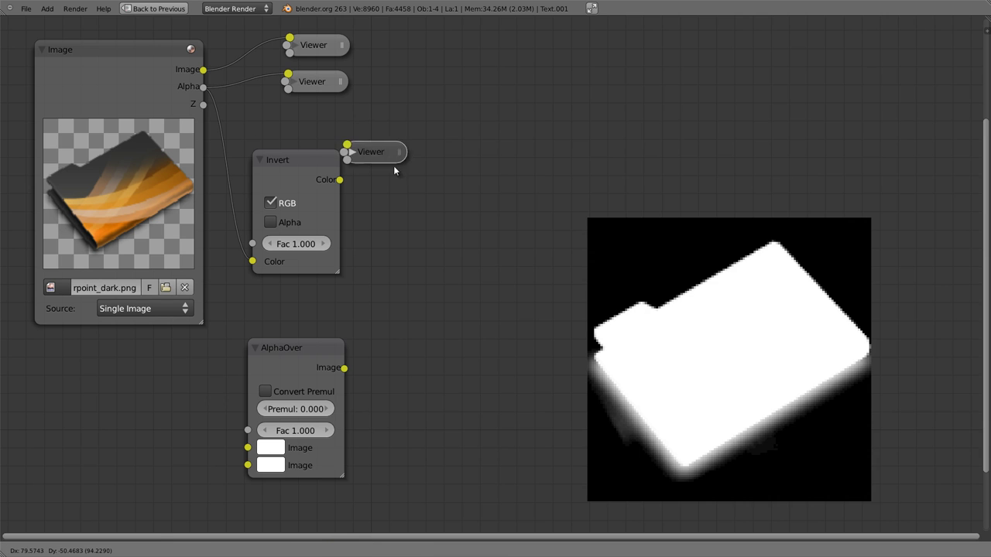
pyautogui.click(356, 186)
pyautogui.moveTo(339, 180); pyautogui.dragTo(412, 183)
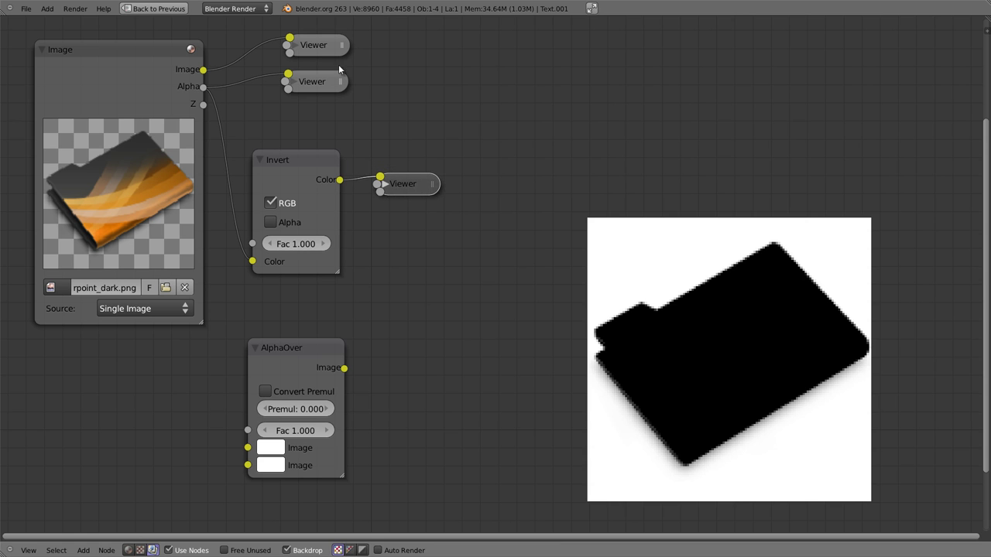
# Switch the backdrop preview between the colour, alpha and inverted-alpha Viewers.
pyautogui.moveTo(316, 82); pyautogui.dragTo(318, 85)
pyautogui.click(317, 48)
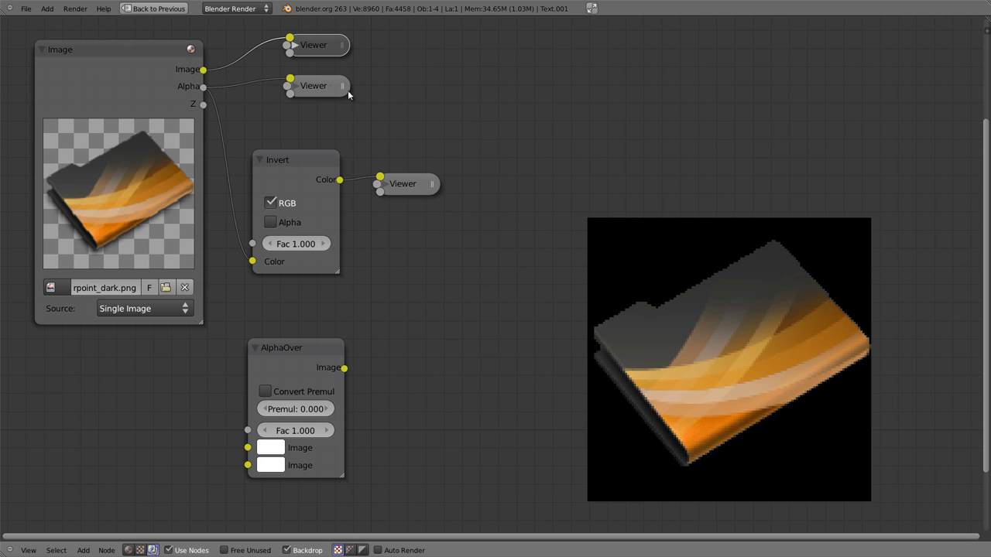
pyautogui.click(318, 87)
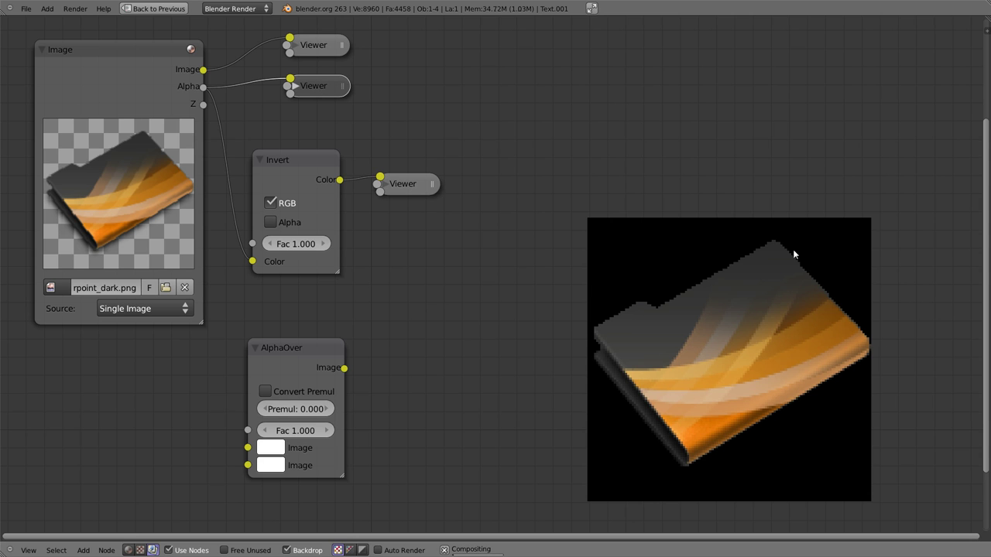
pyautogui.click(409, 186)
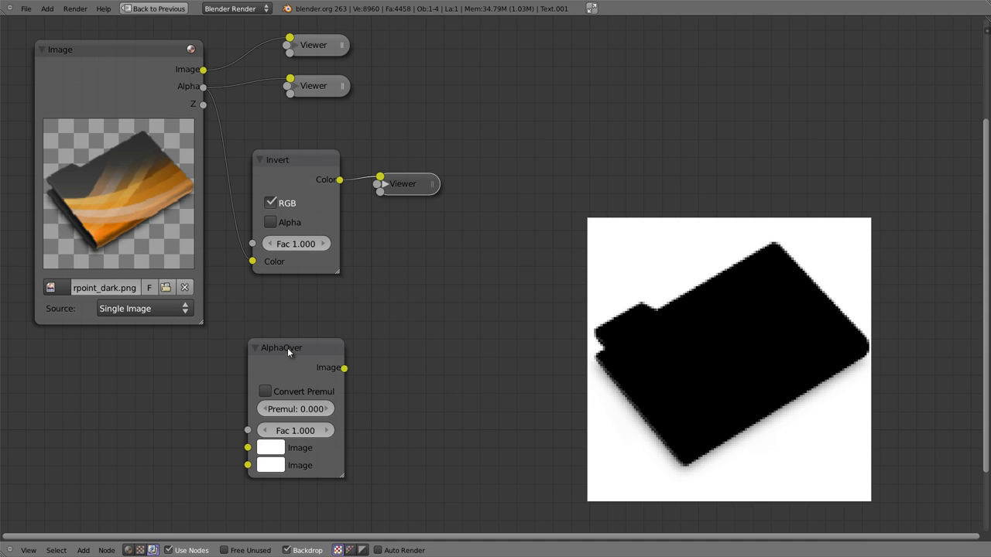
# Wire the Image output into AlphaOver's first input and the Invert output into its second.
pyautogui.moveTo(287, 348); pyautogui.dragTo(522, 62)
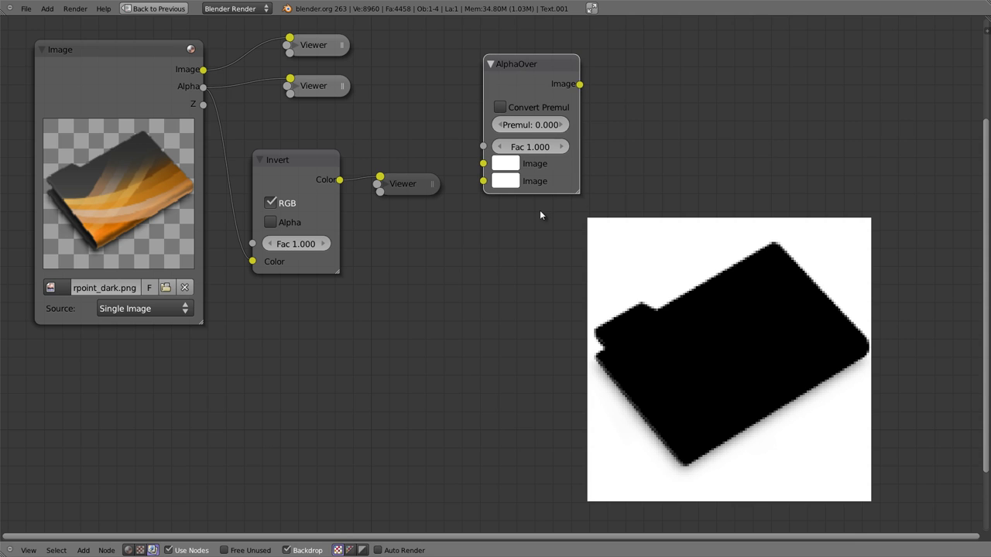
pyautogui.click(320, 46)
pyautogui.moveTo(203, 70); pyautogui.dragTo(483, 164)
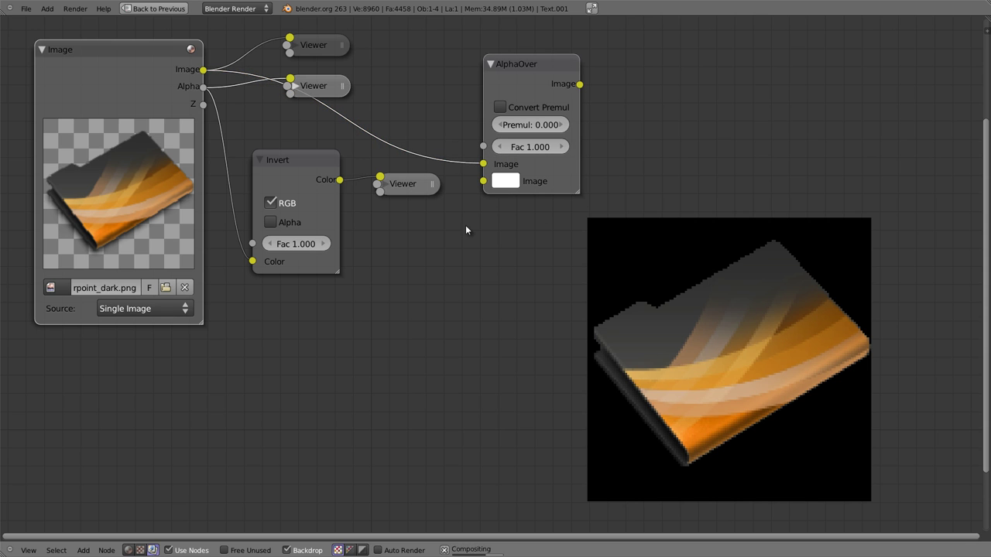
pyautogui.click(395, 186)
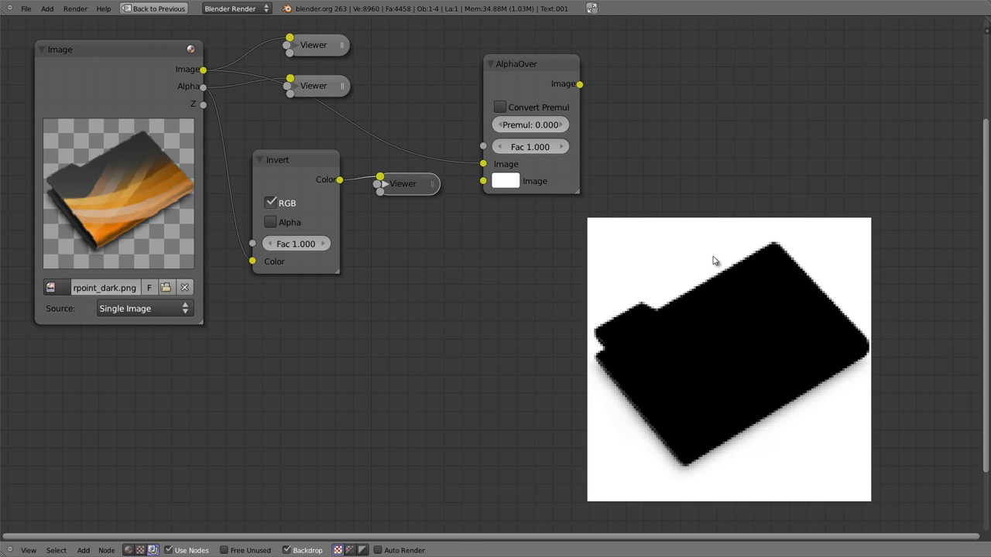
pyautogui.moveTo(339, 179); pyautogui.dragTo(483, 181)
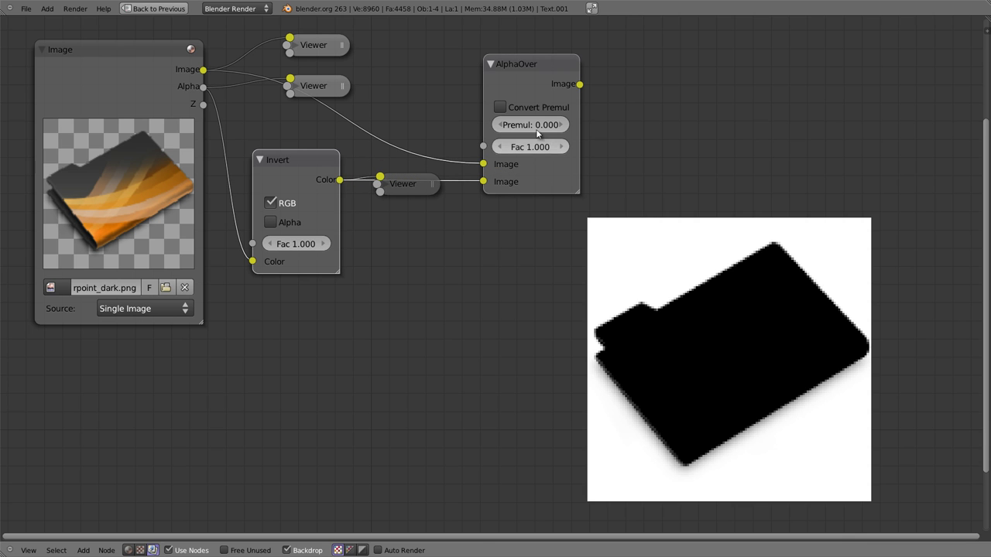
# Show AlphaOver's result in a Viewer placed beside it and lower Fac to 0.5.
pyautogui.keyDown('ctrl'); pyautogui.keyDown('shift'); pyautogui.click(534, 69); pyautogui.keyUp('shift'); pyautogui.keyUp('ctrl')
pyautogui.moveTo(402, 195); pyautogui.dragTo(631, 78)
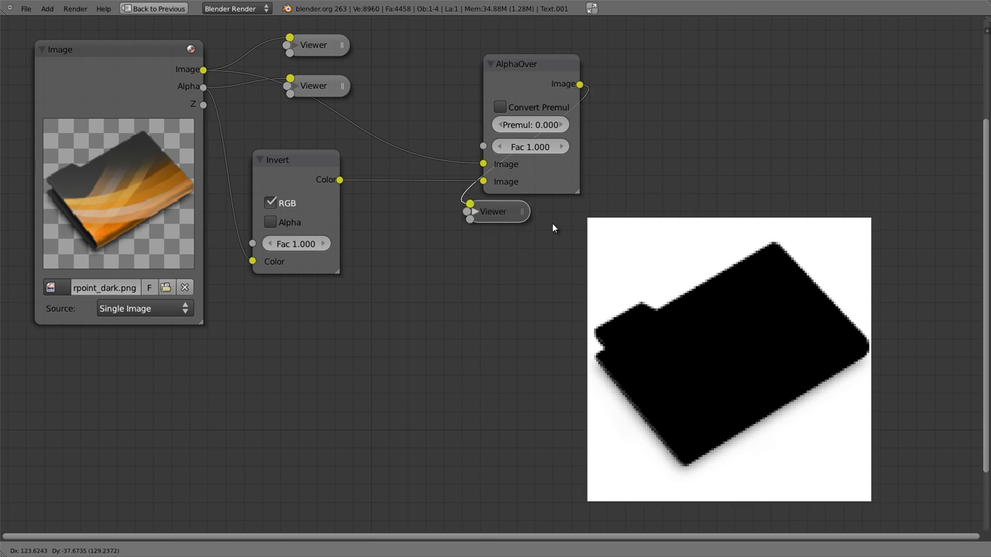
pyautogui.click(631, 78)
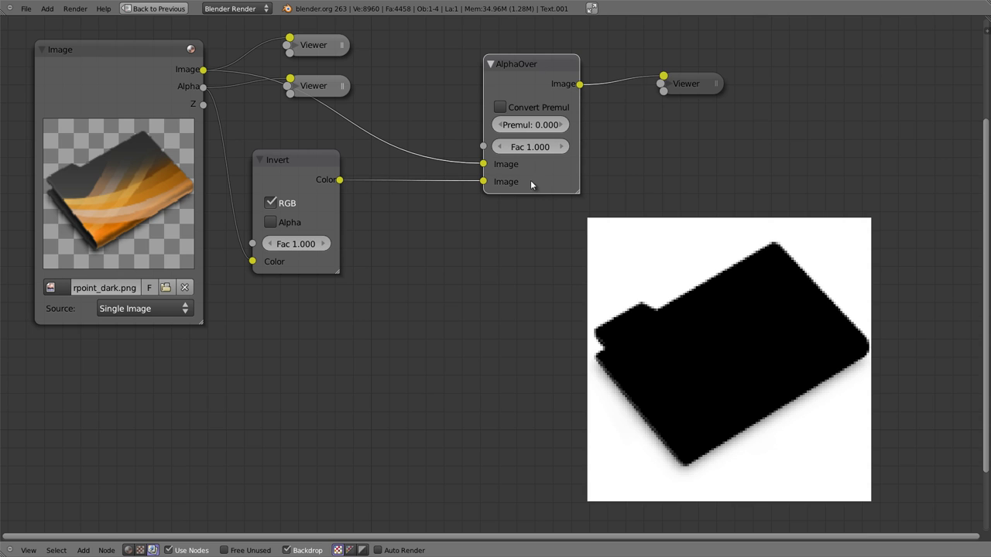
pyautogui.click(500, 147)
pyautogui.click(500, 147)
pyautogui.click(499, 147)
pyautogui.click(500, 147)
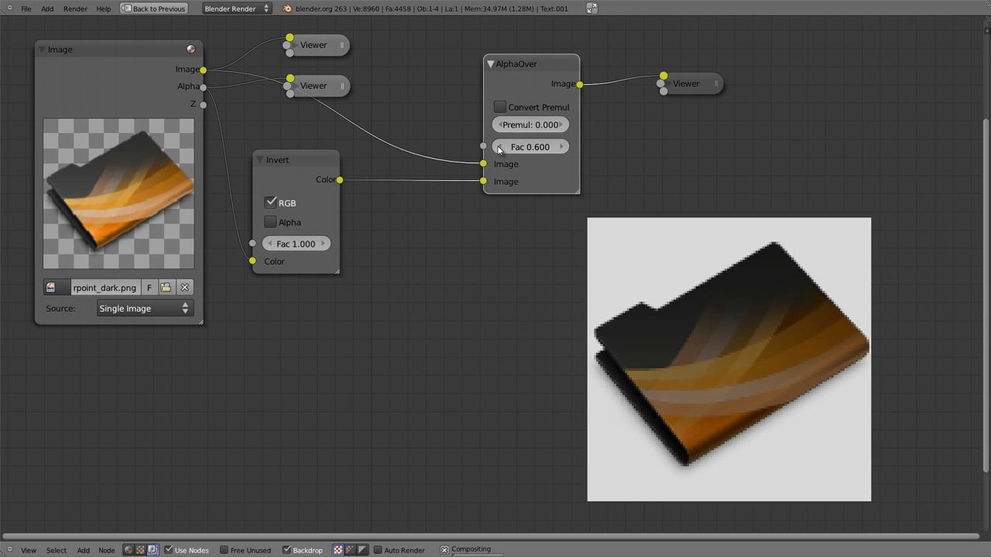
pyautogui.click(499, 147)
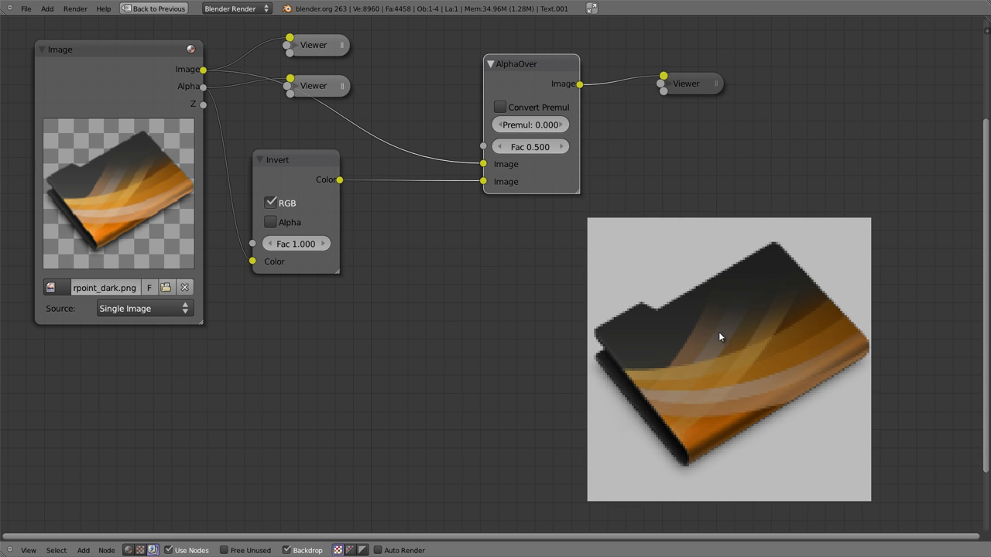
pyautogui.moveTo(550, 78); pyautogui.dragTo(514, 73)
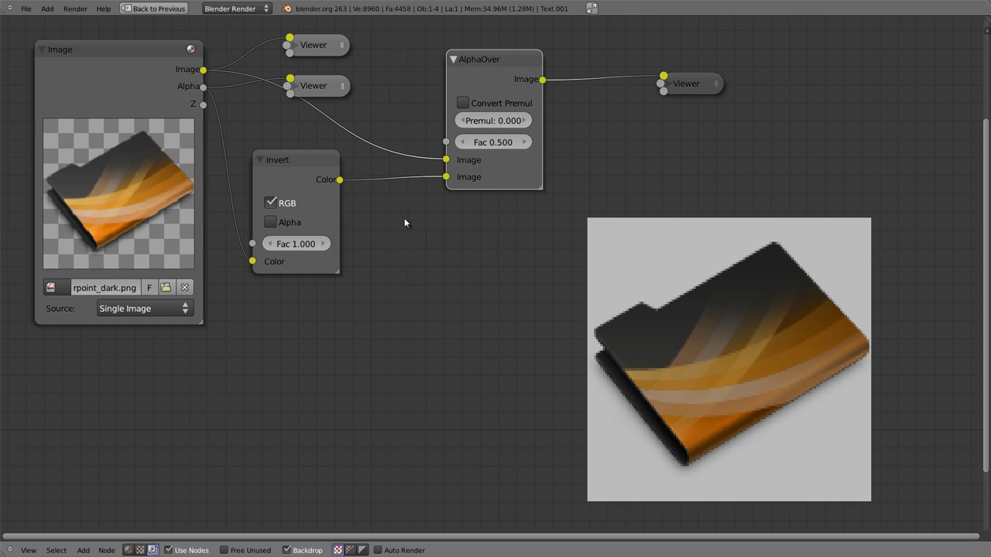
# Preview Invert, switch the viewer back to AlphaOver, then nudge Invert lower and AlphaOver into place.
pyautogui.keyDown('ctrl'); pyautogui.keyDown('shift'); pyautogui.click(313, 160); pyautogui.keyUp('shift'); pyautogui.keyUp('ctrl')
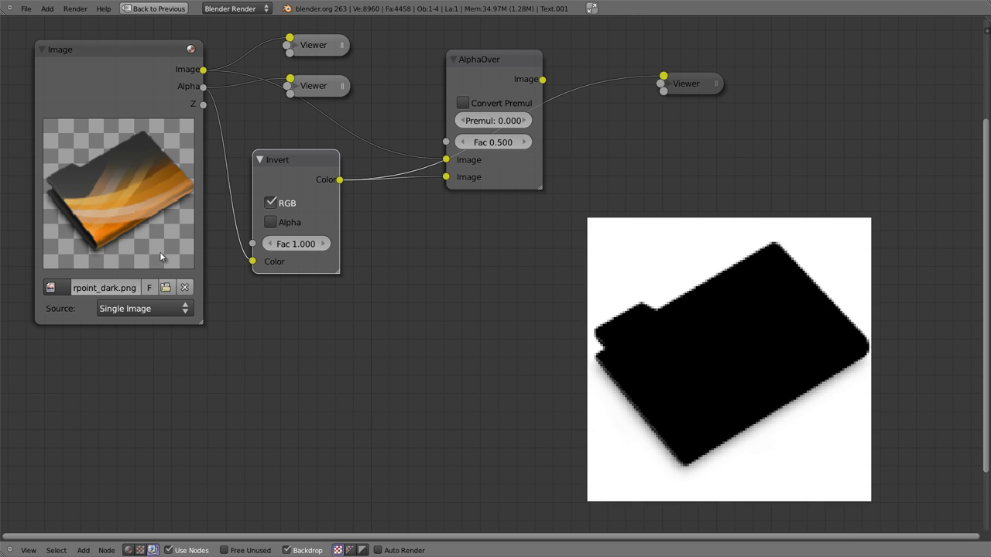
pyautogui.keyDown('ctrl'); pyautogui.keyDown('shift'); pyautogui.click(513, 60); pyautogui.keyUp('shift'); pyautogui.keyUp('ctrl')
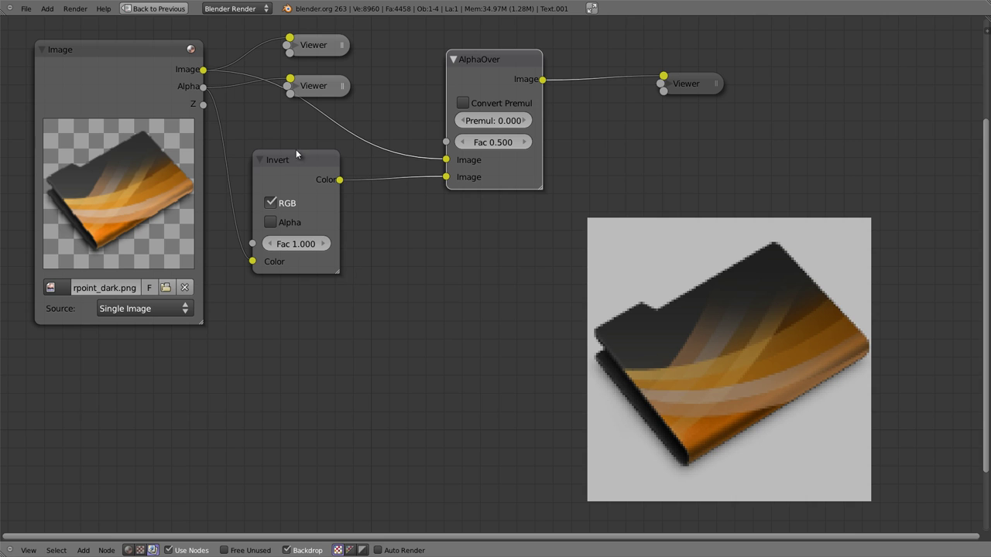
pyautogui.moveTo(298, 154); pyautogui.dragTo(311, 167)
pyautogui.moveTo(509, 54); pyautogui.dragTo(505, 60)
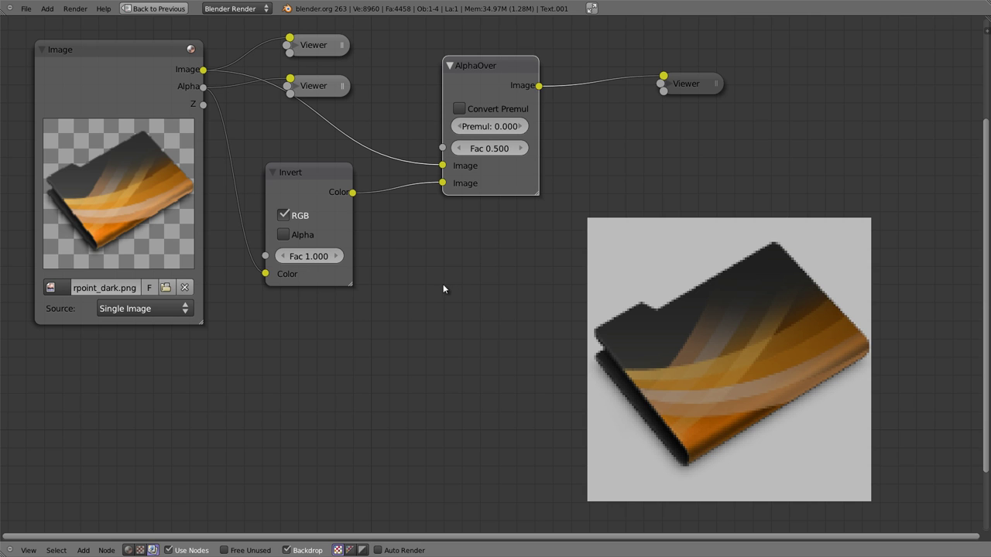
pyautogui.moveTo(496, 63); pyautogui.dragTo(485, 76)
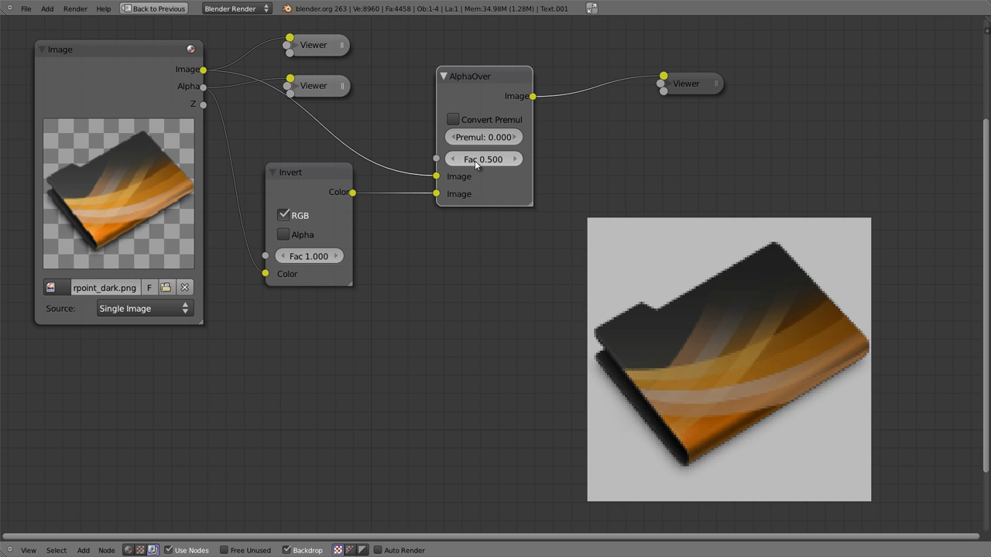
pyautogui.moveTo(484, 76); pyautogui.dragTo(469, 83)
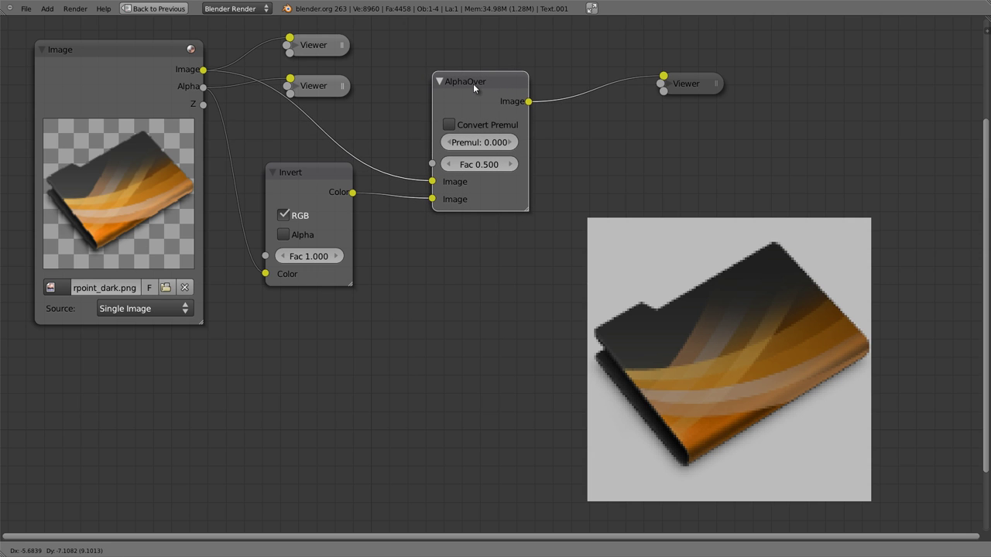
pyautogui.moveTo(469, 83); pyautogui.dragTo(472, 85)
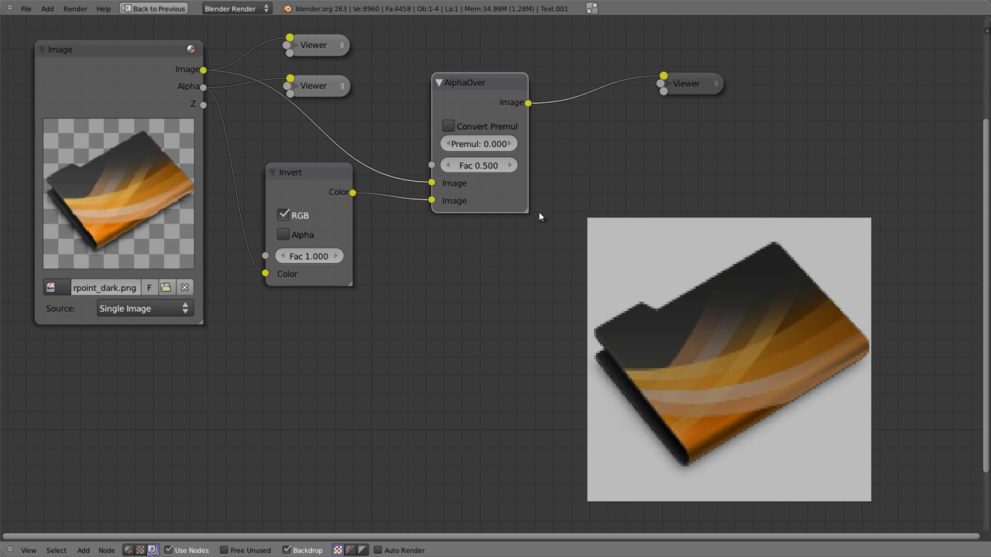
pyautogui.moveTo(477, 79); pyautogui.dragTo(474, 80)
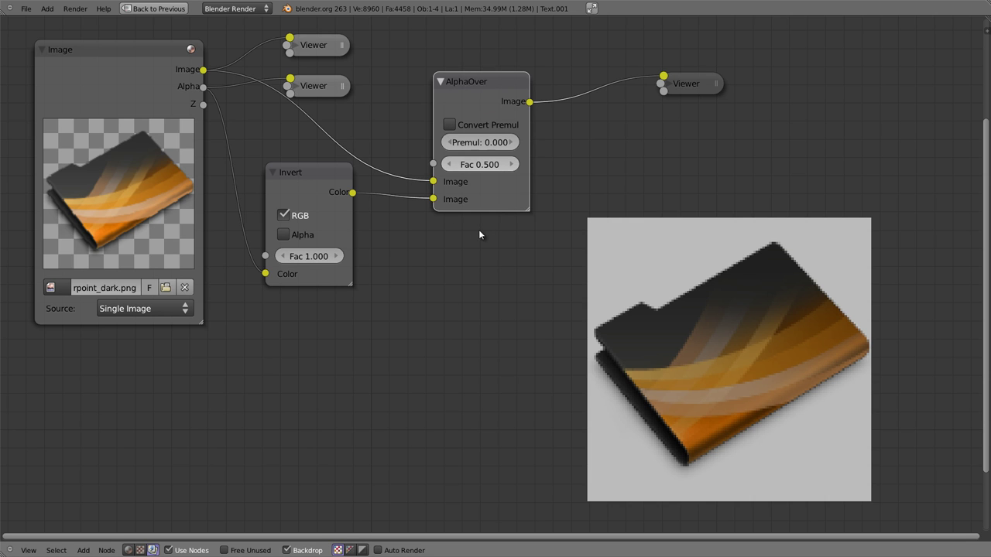
pyautogui.click(451, 124)
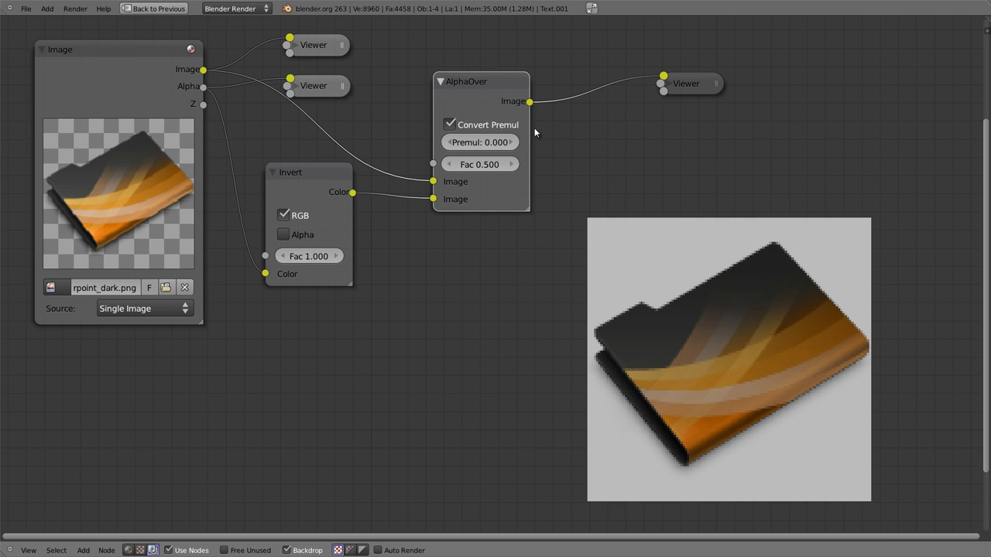
pyautogui.click(450, 125)
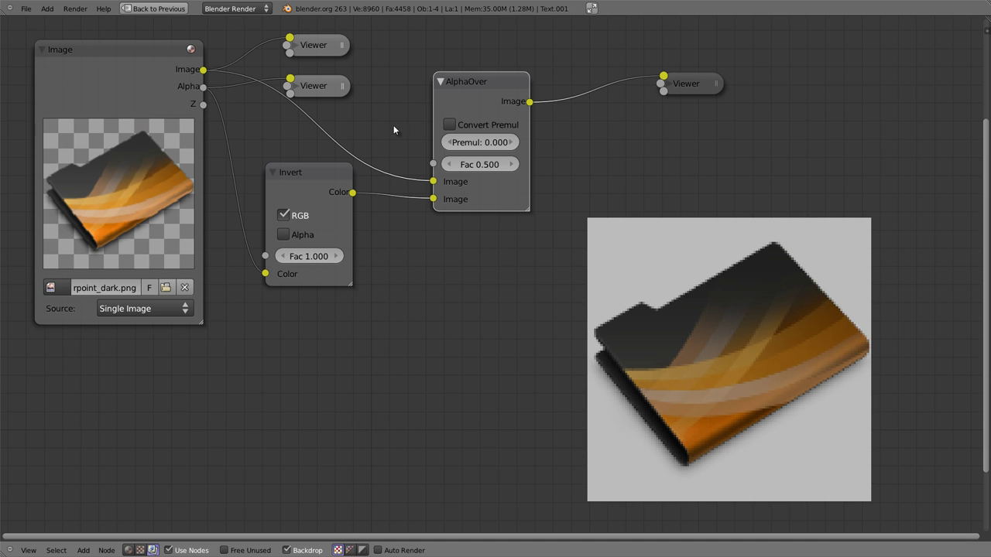
# Delete the Invert node and the unwanted extra Viewer nodes.
pyautogui.click(303, 174)
pyautogui.press('x')
pyautogui.click(313, 85)
pyautogui.keyDown('shift'); pyautogui.click(314, 45); pyautogui.keyUp('shift')
pyautogui.press('x')
# Link the folder image into AlphaOver's second Image input and enable Convert Premul.
pyautogui.moveTo(202, 70); pyautogui.dragTo(433, 198)
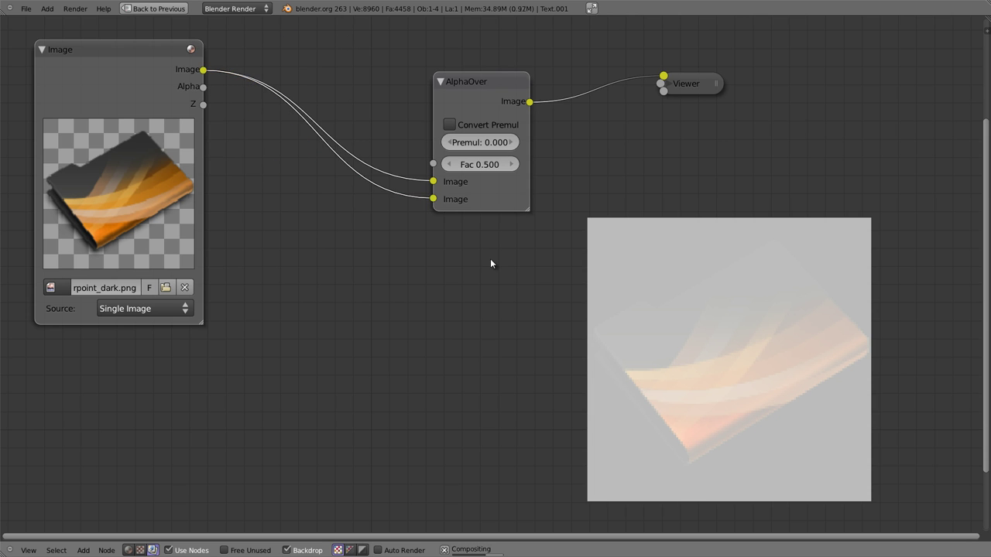
pyautogui.moveTo(494, 89); pyautogui.dragTo(437, 62)
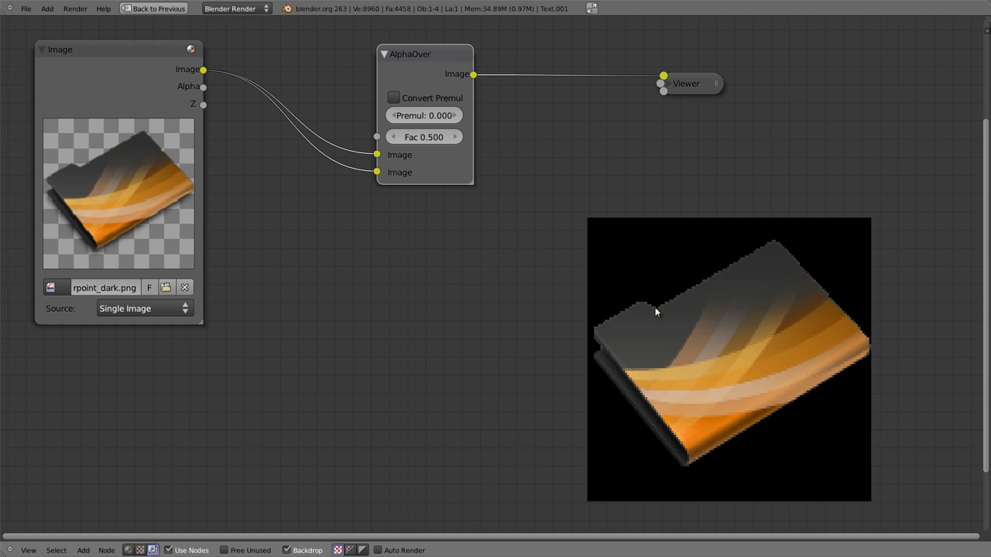
pyautogui.hotkey('alt', 'v')
pyautogui.hotkey('alt', 'v')
pyautogui.hotkey('alt', 'v')
pyautogui.hotkey('alt', 'v')
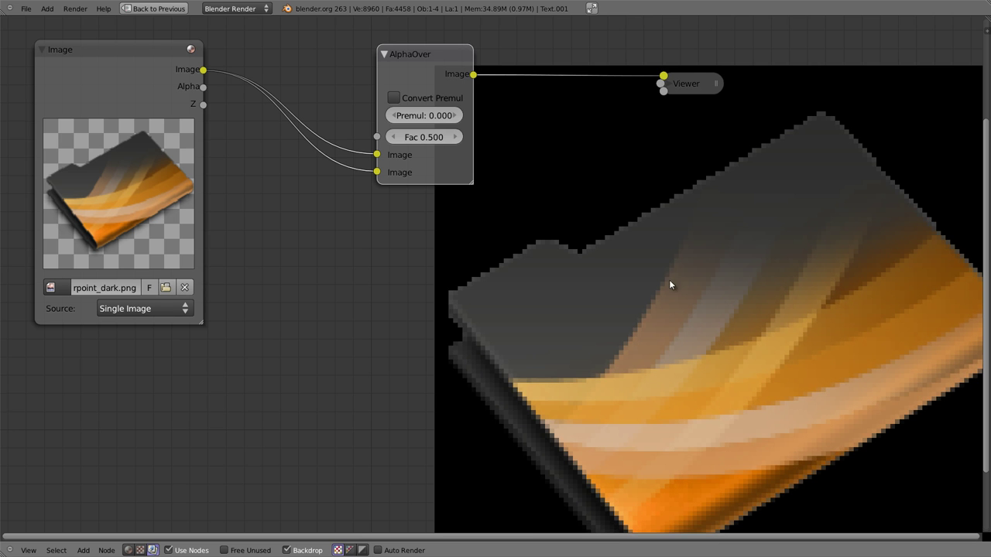
pyautogui.hotkey('alt', 'v')
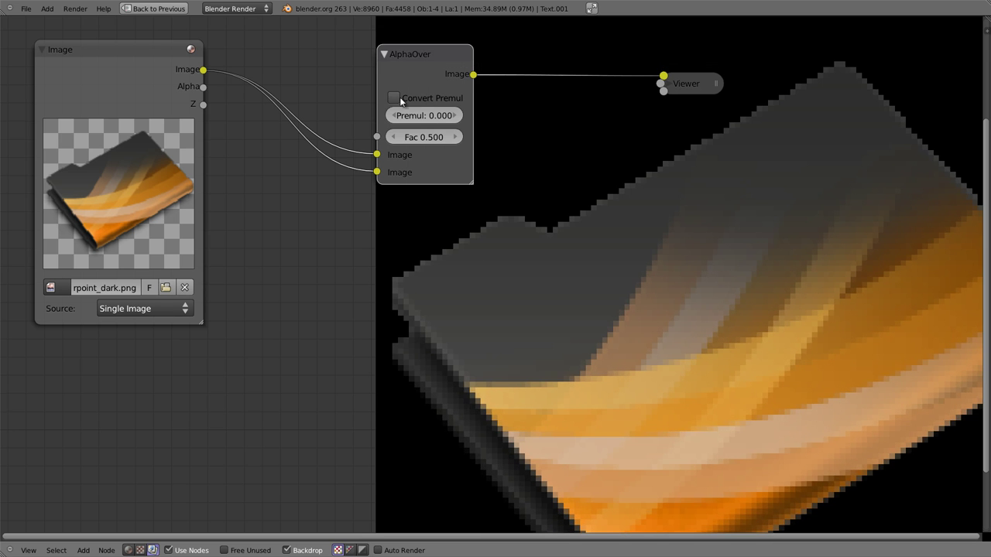
pyautogui.click(395, 98)
# Set AlphaOver's Premul to 0.2 and shrink the backdrop back to normal size.
pyautogui.click(409, 116)
pyautogui.write('0.2')
pyautogui.press('Return')
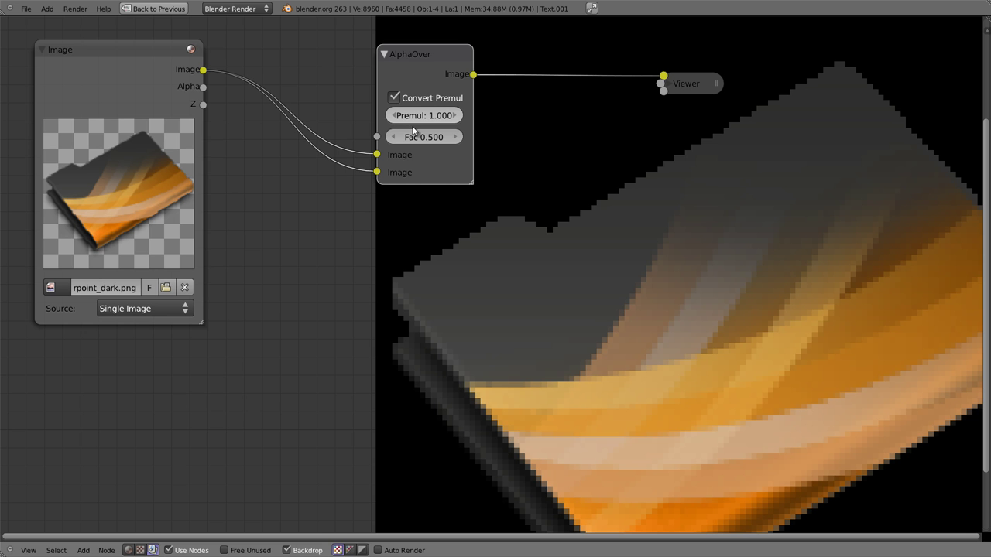
pyautogui.hotkey('alt', 'v')
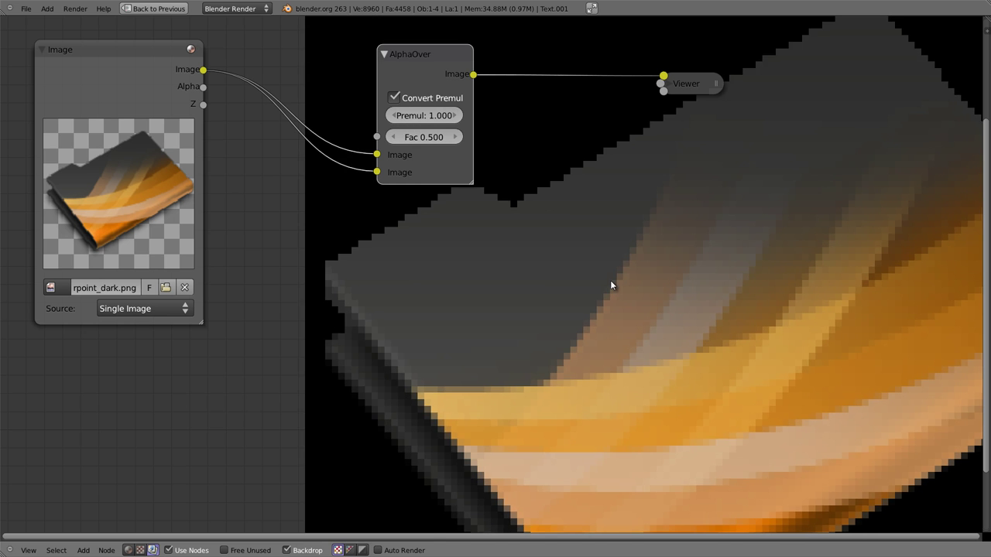
pyautogui.press('v')
pyautogui.press('v')
pyautogui.press('v')
pyautogui.press('v')
pyautogui.moveTo(710, 379); pyautogui.dragTo(724, 390, button='middle')
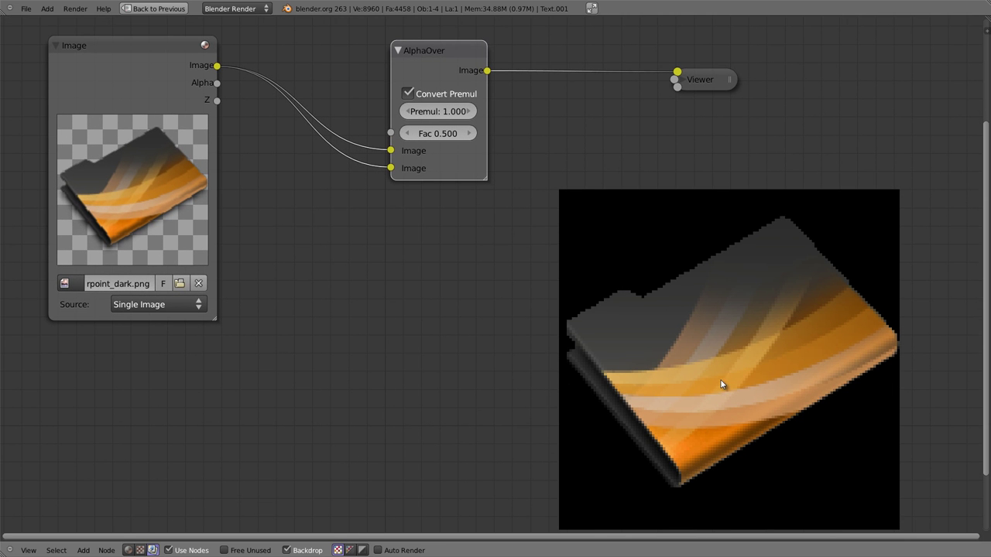
pyautogui.press('v')
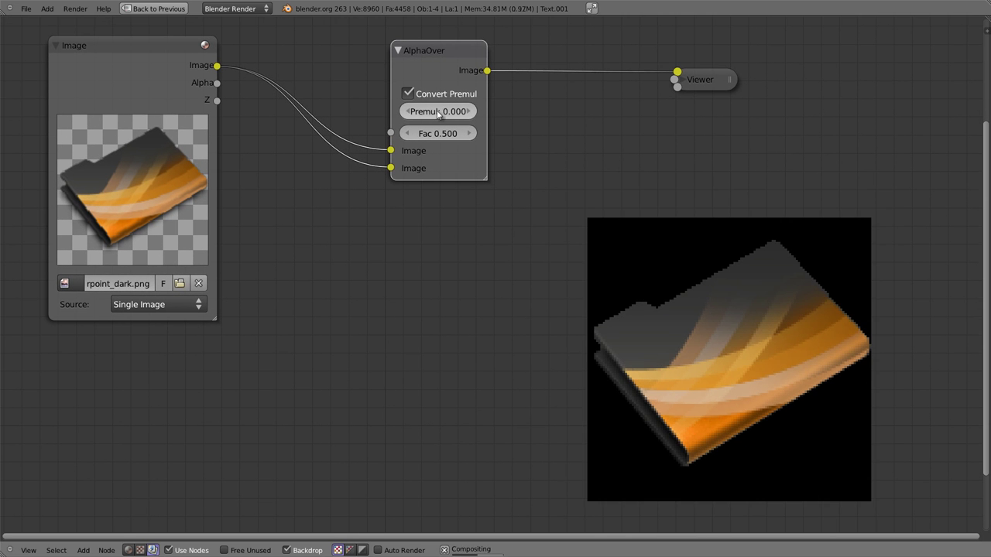
# Return Premul to 0 and compare Convert Premul off versus on, leaving it on.
pyautogui.moveTo(439, 114); pyautogui.dragTo(321, 186)
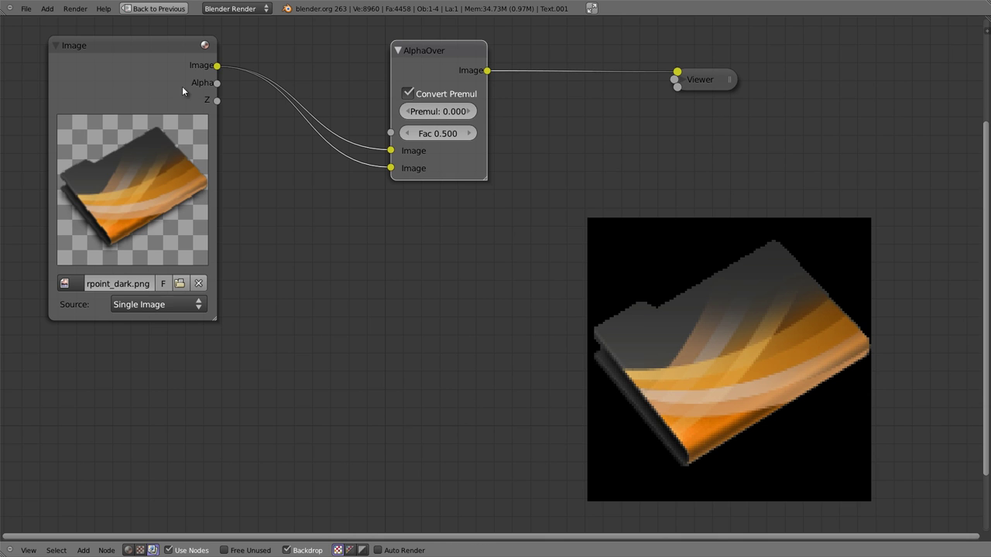
pyautogui.moveTo(422, 56); pyautogui.dragTo(403, 60)
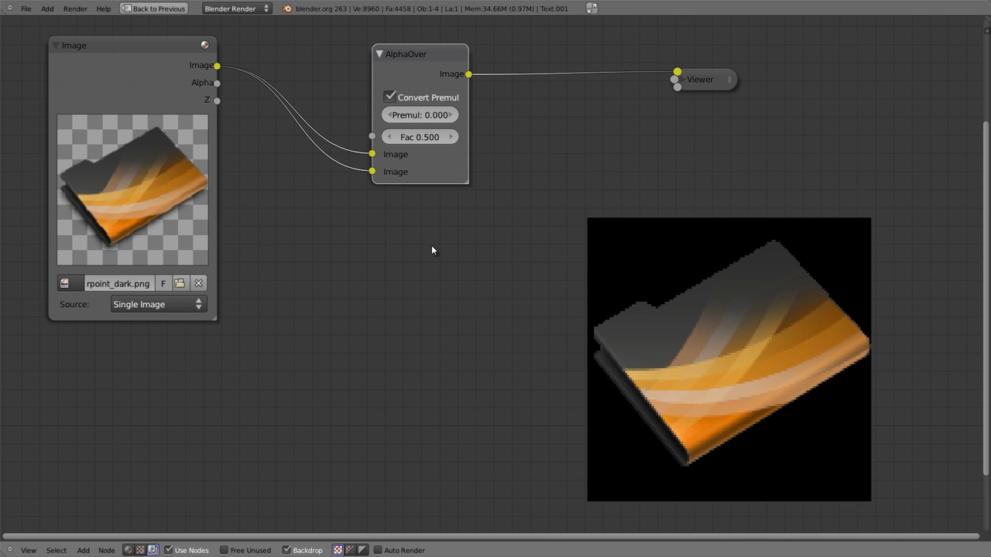
pyautogui.click(389, 97)
pyautogui.click(390, 97)
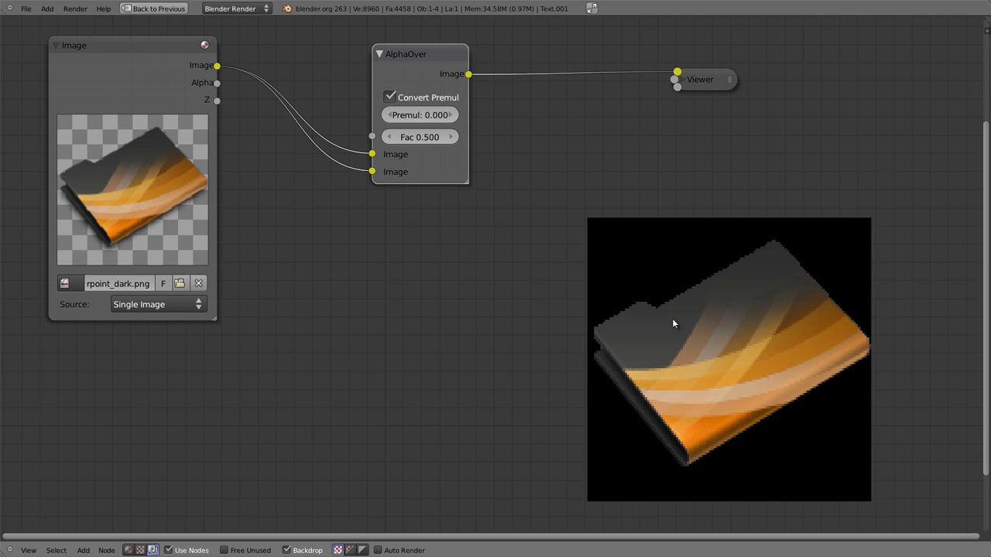